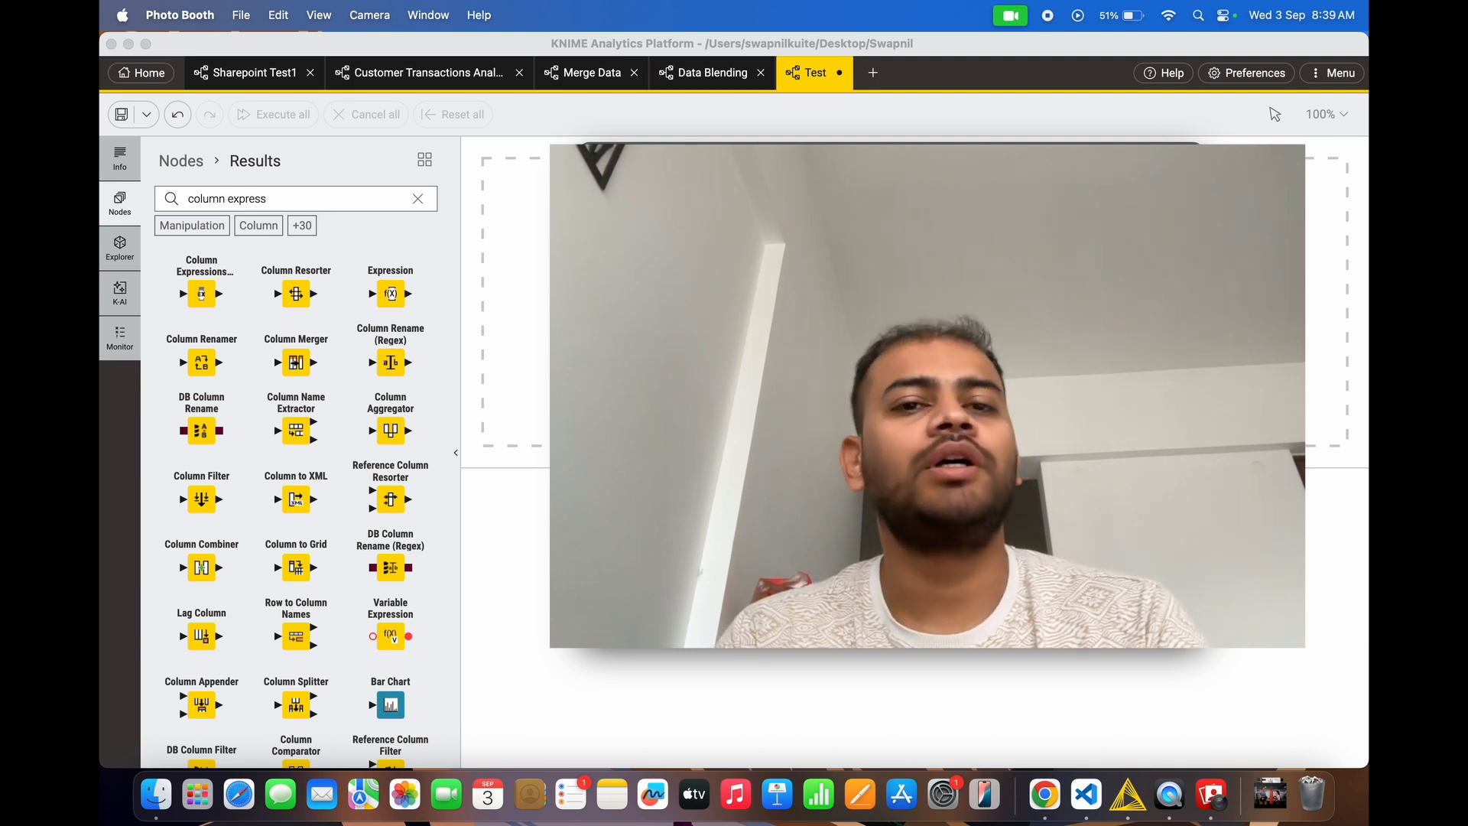
- Find the Table Creator node in the node repository and place it on the empty workflow canvas
left_click(514, 336)
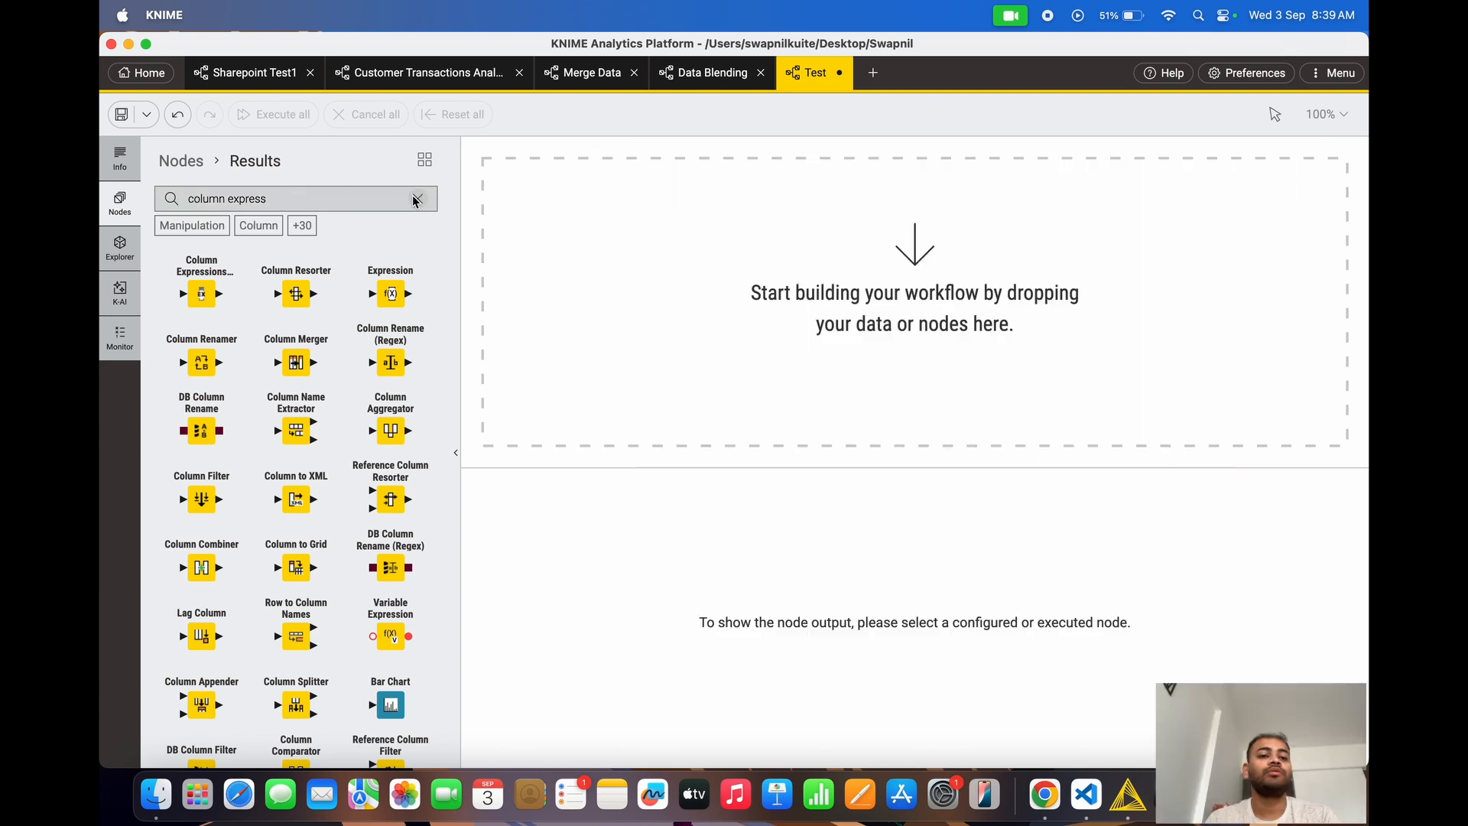
left_click(418, 198)
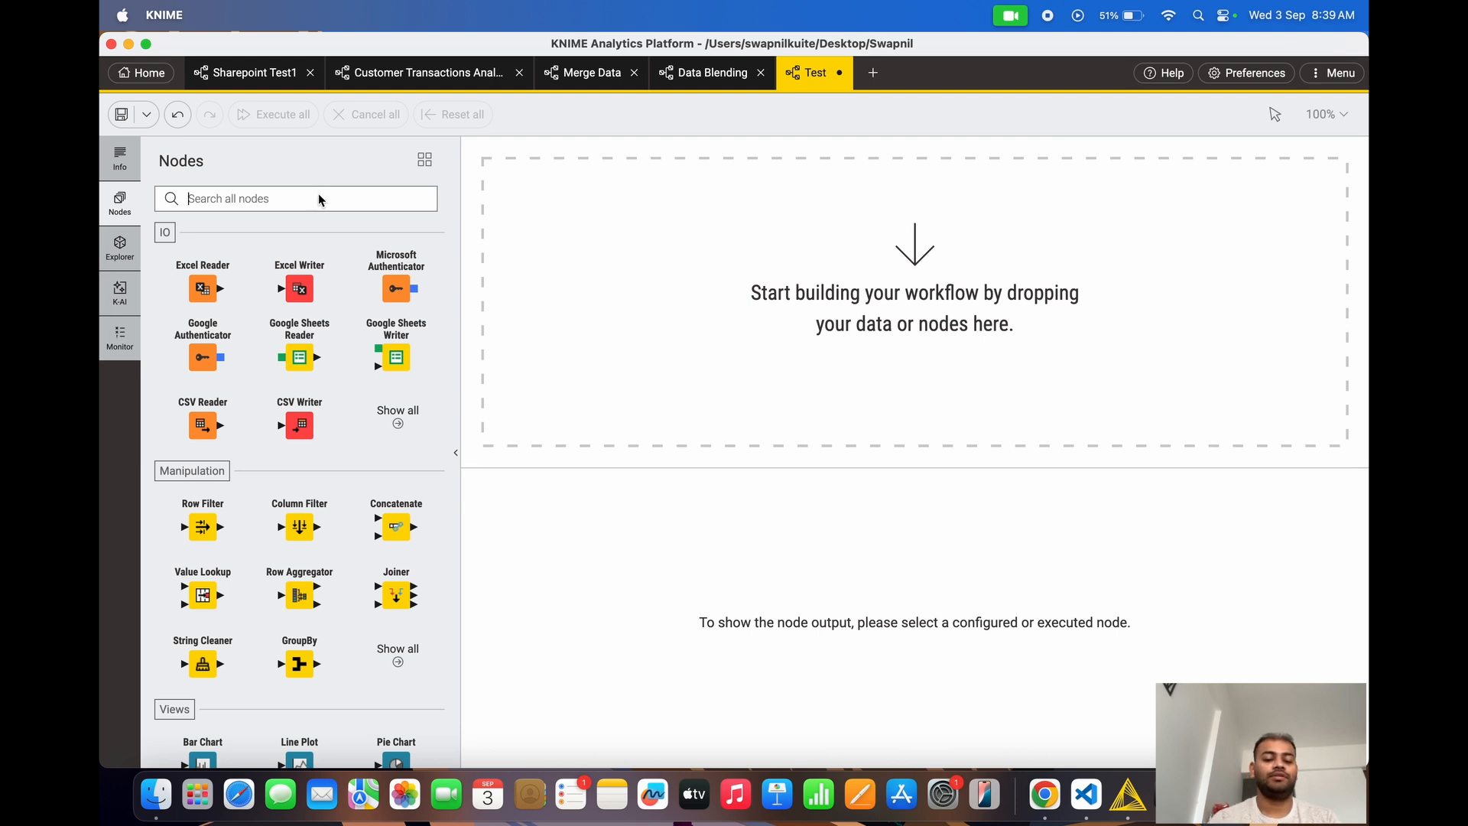
type("table")
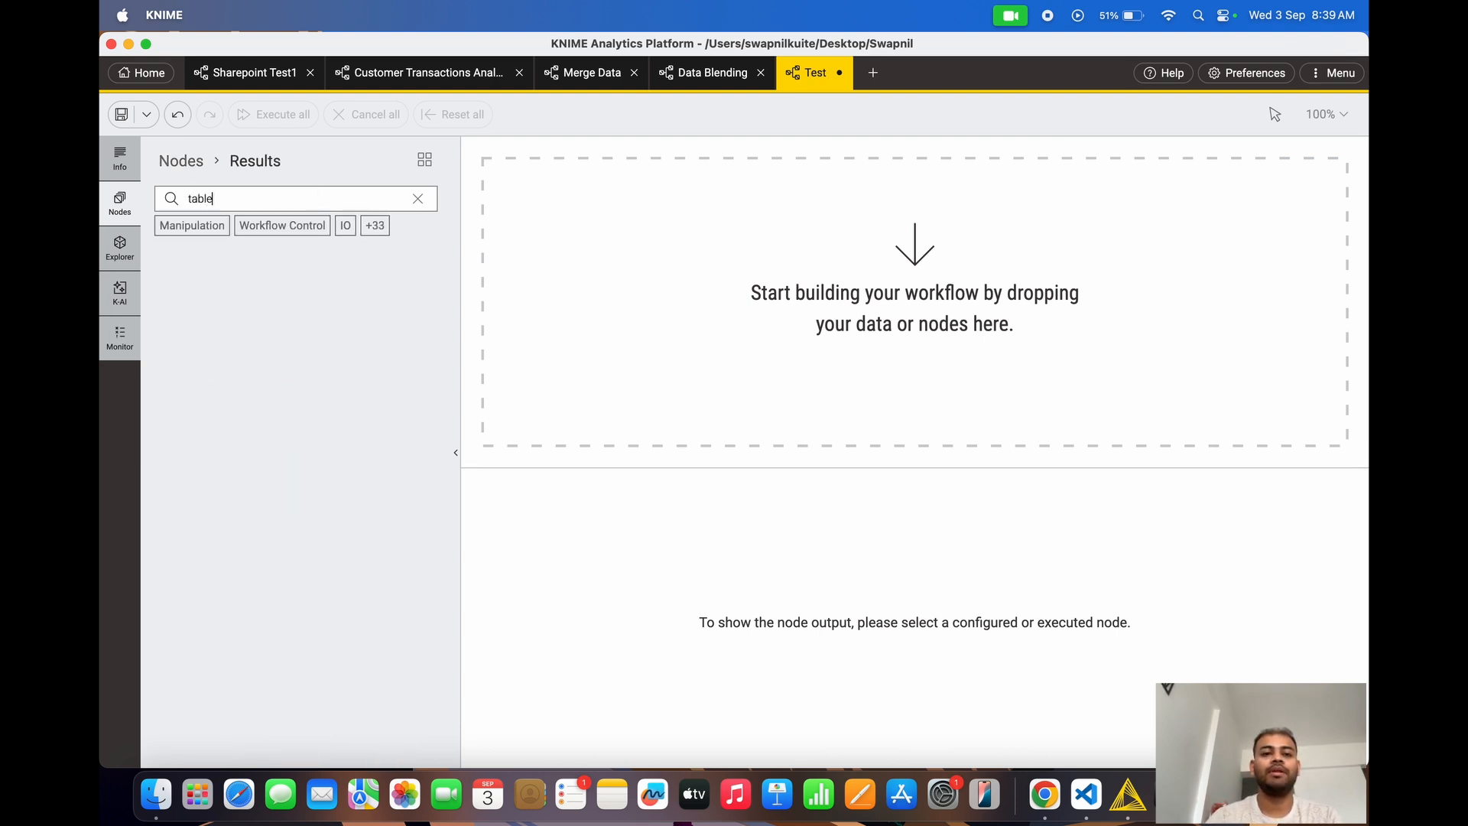
type("a")
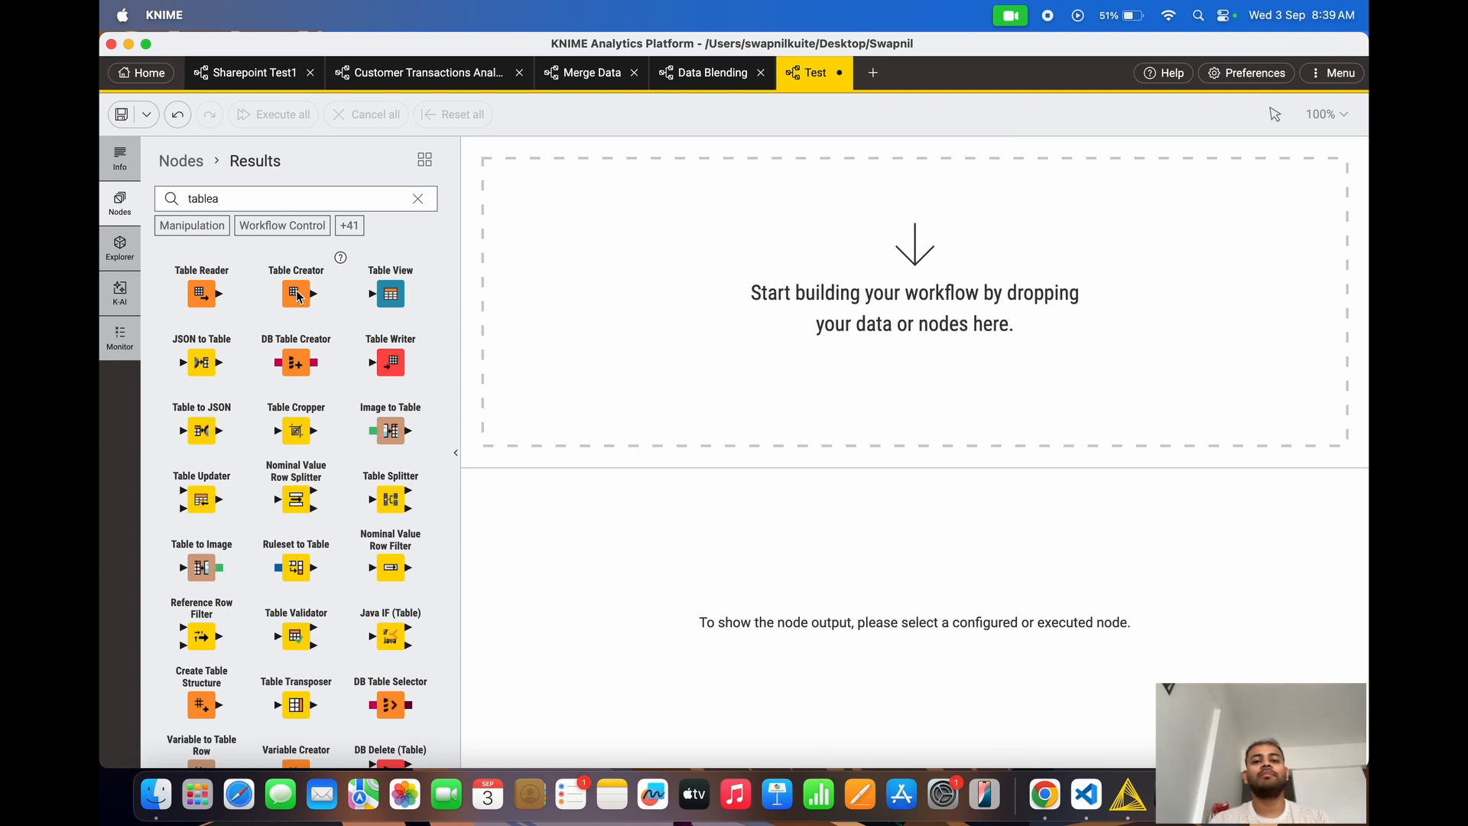
left_click_drag(298, 297, 662, 286)
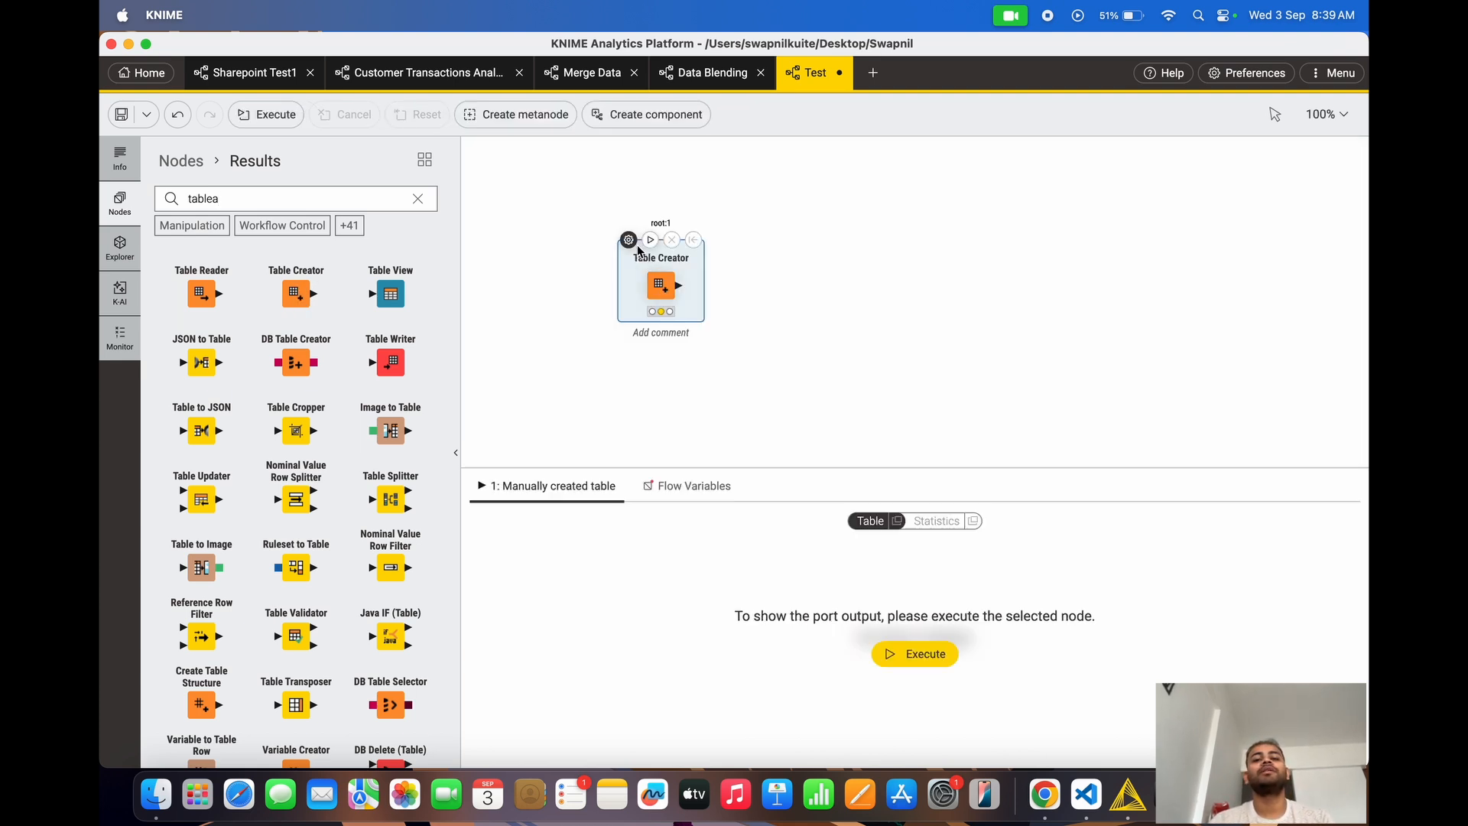
- Open the Table Creator's configuration and define its first column as Project Name with type String
left_click(634, 243)
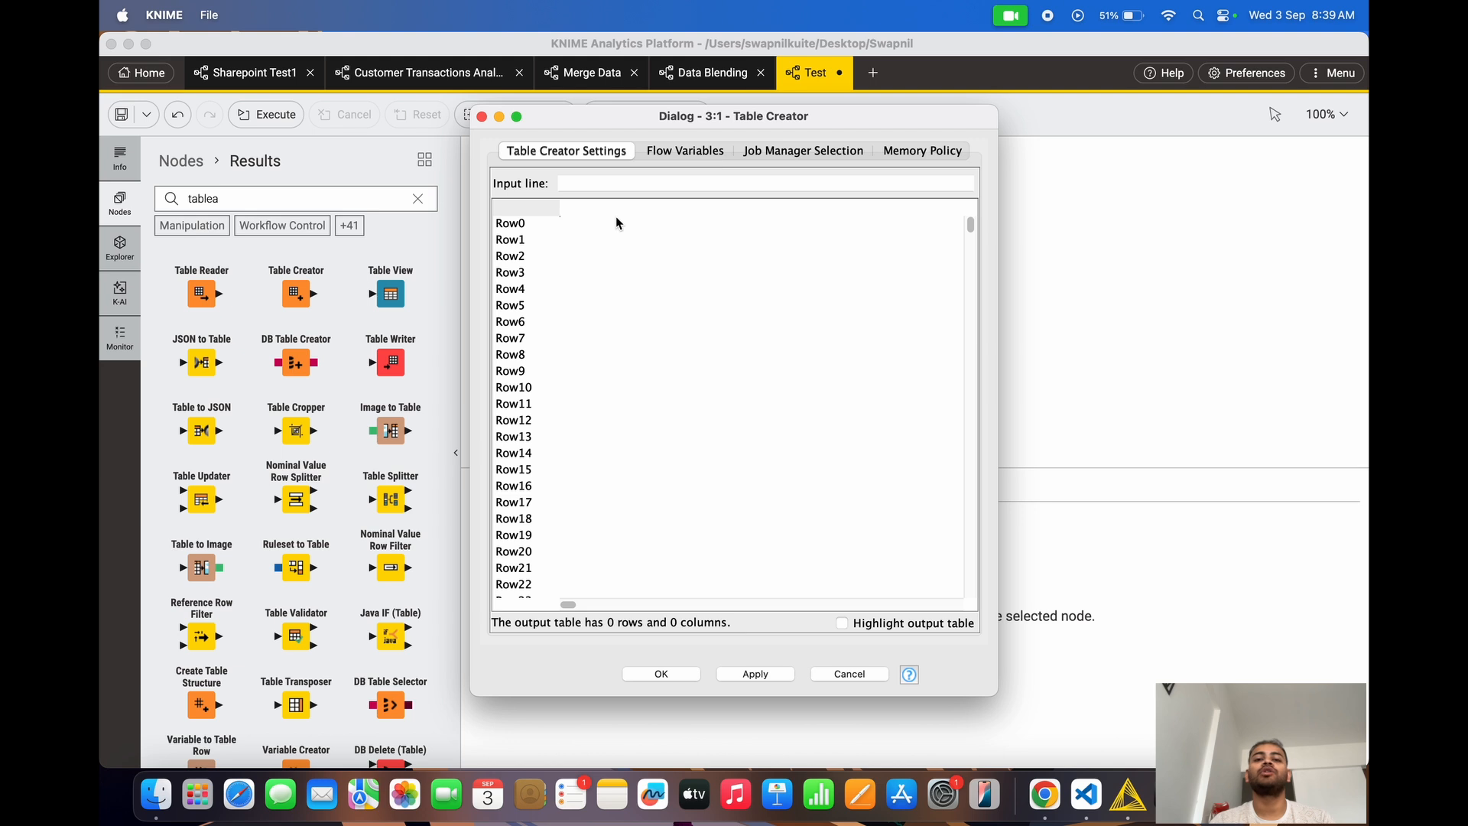
double_click(571, 208)
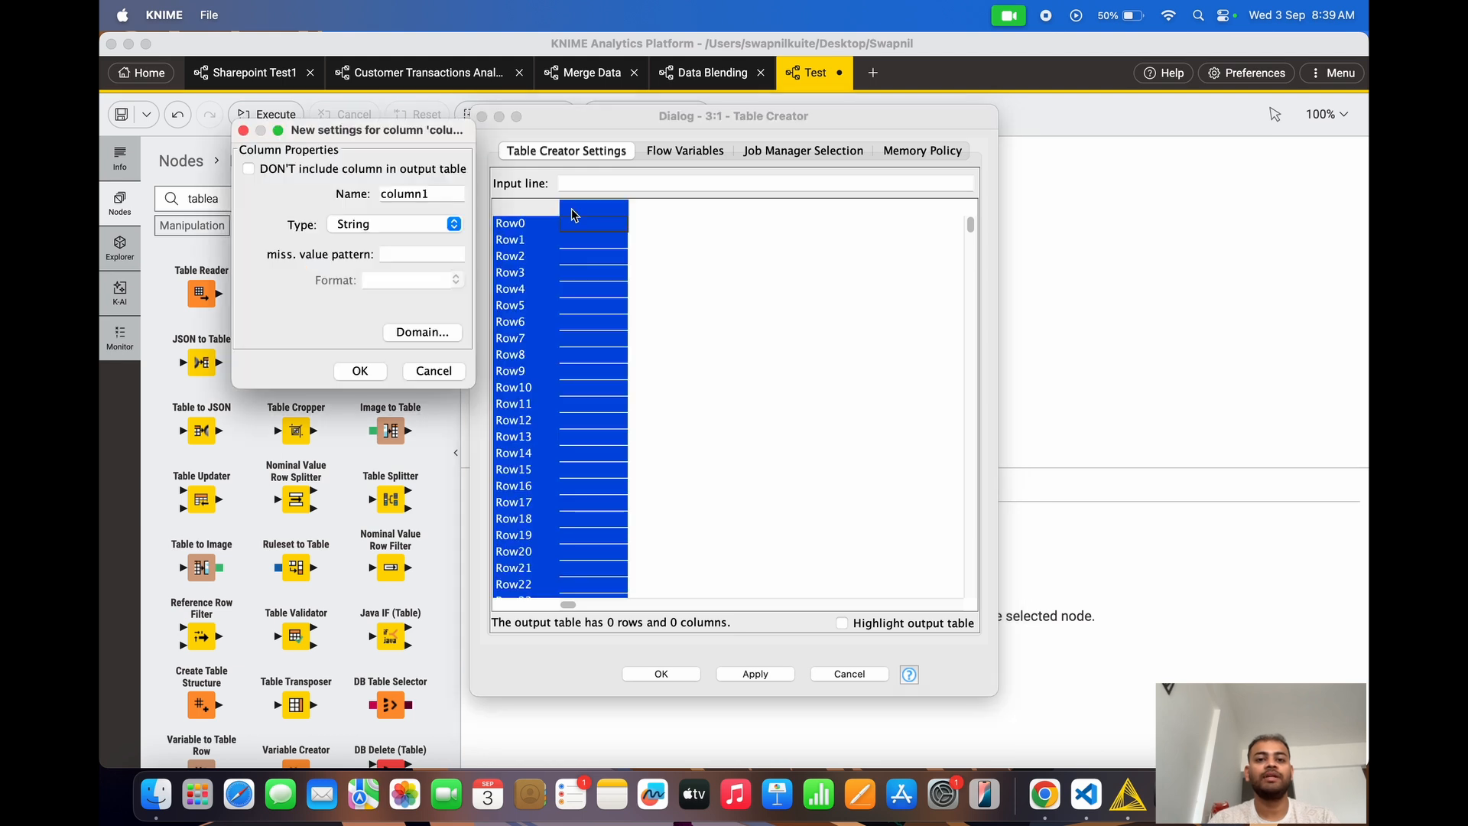
double_click(434, 199)
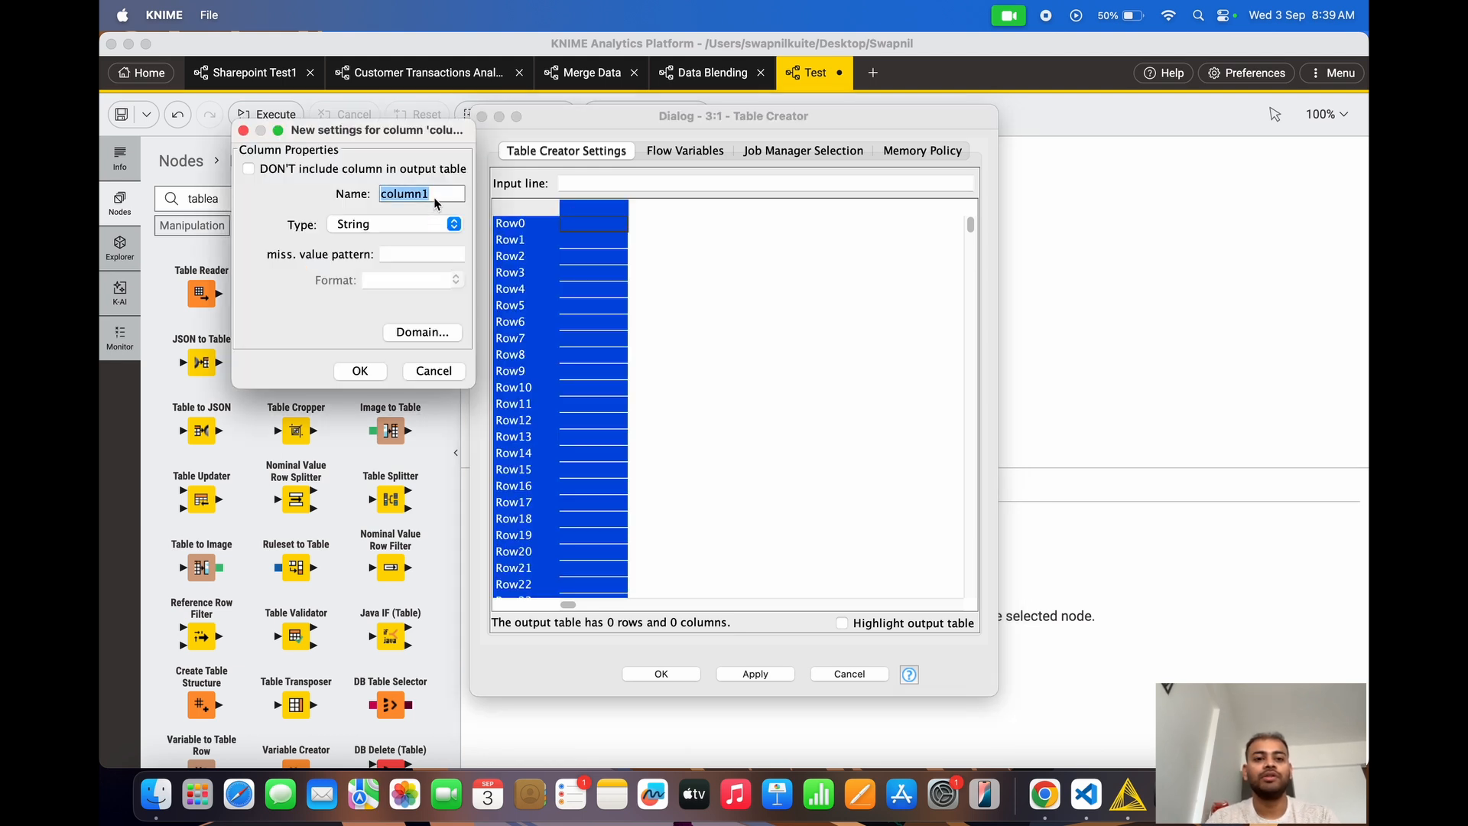
type("Pro")
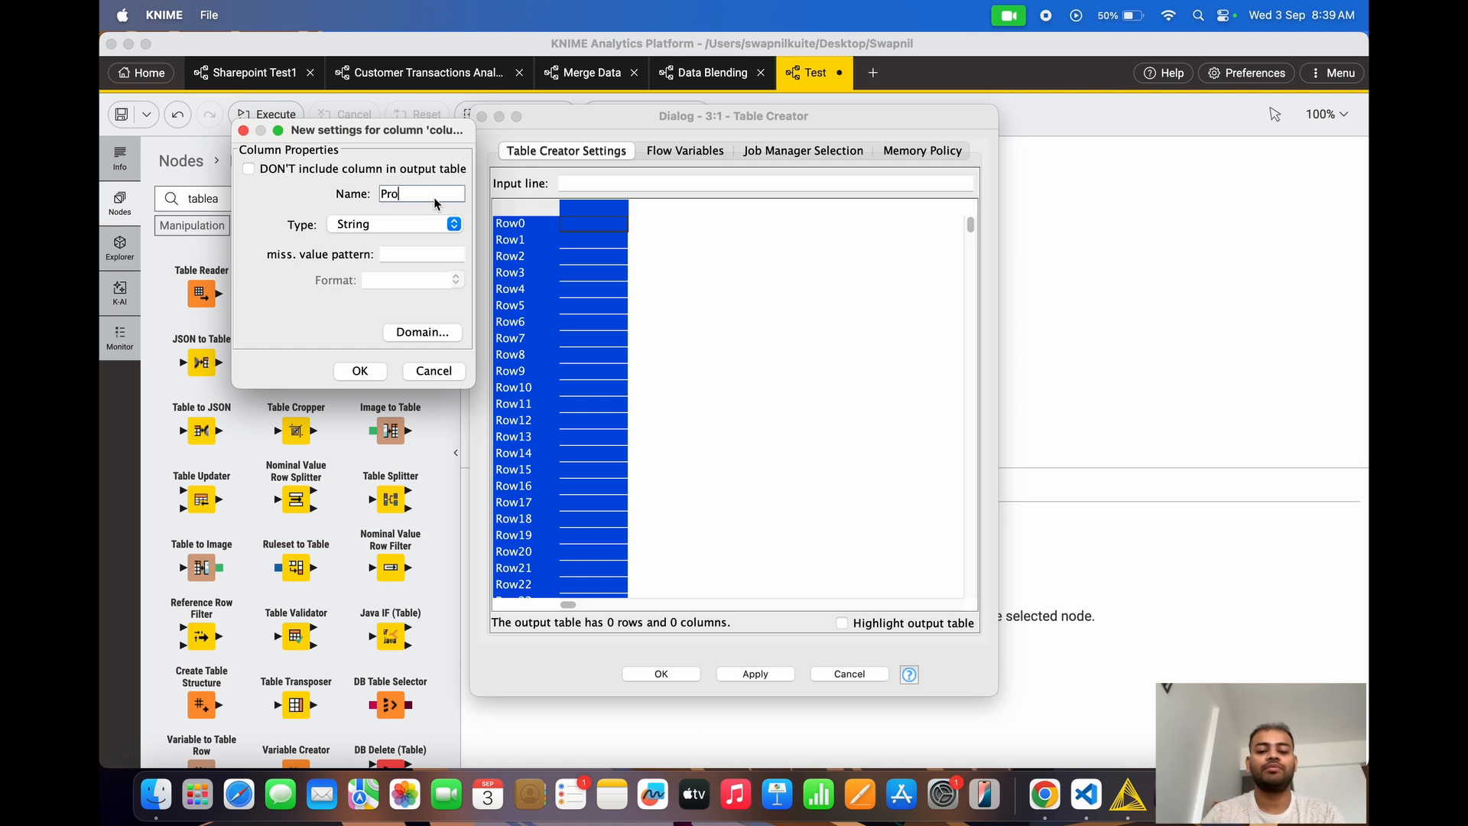
type("ject Name")
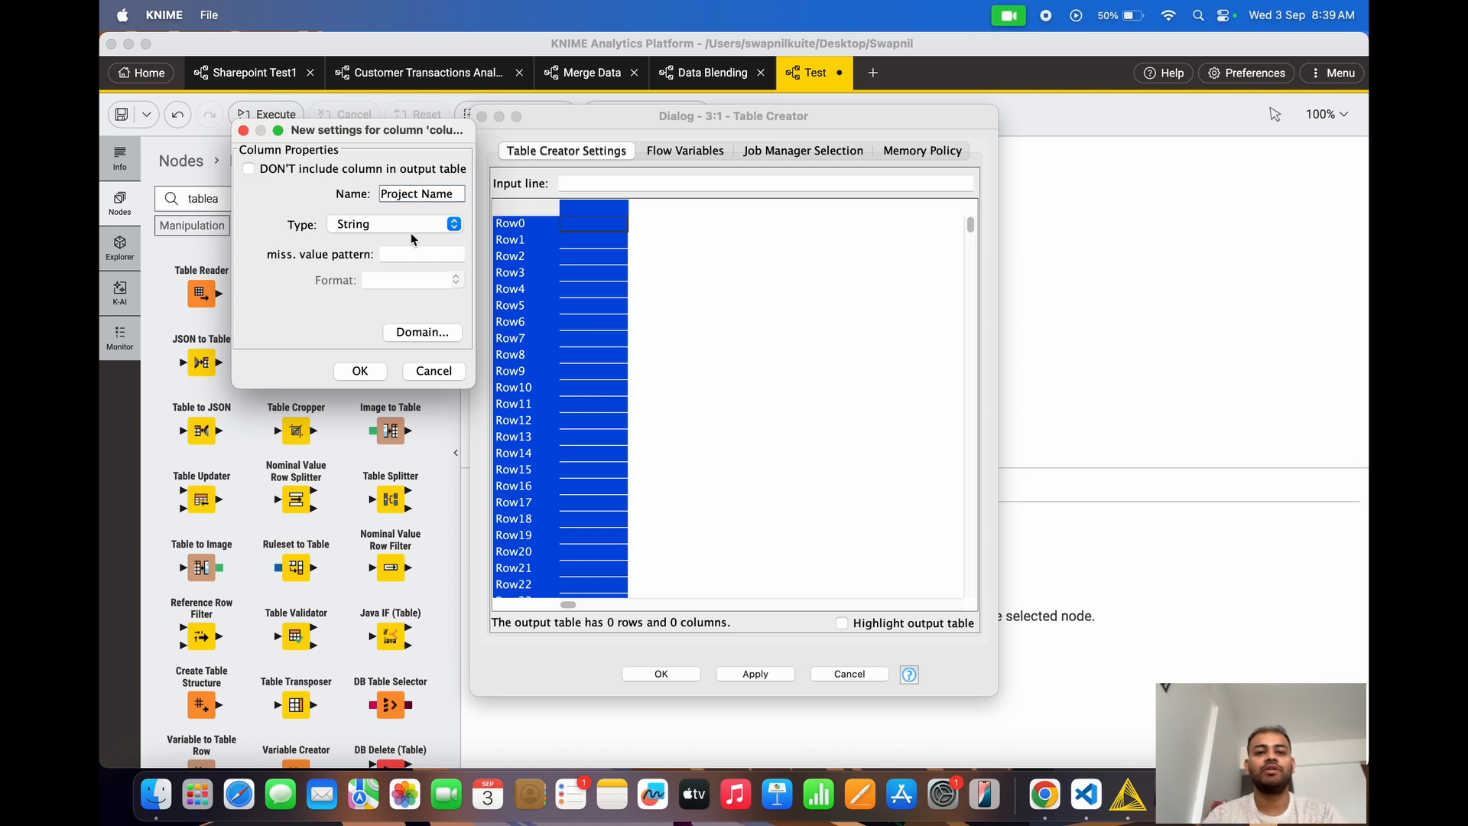
left_click(452, 226)
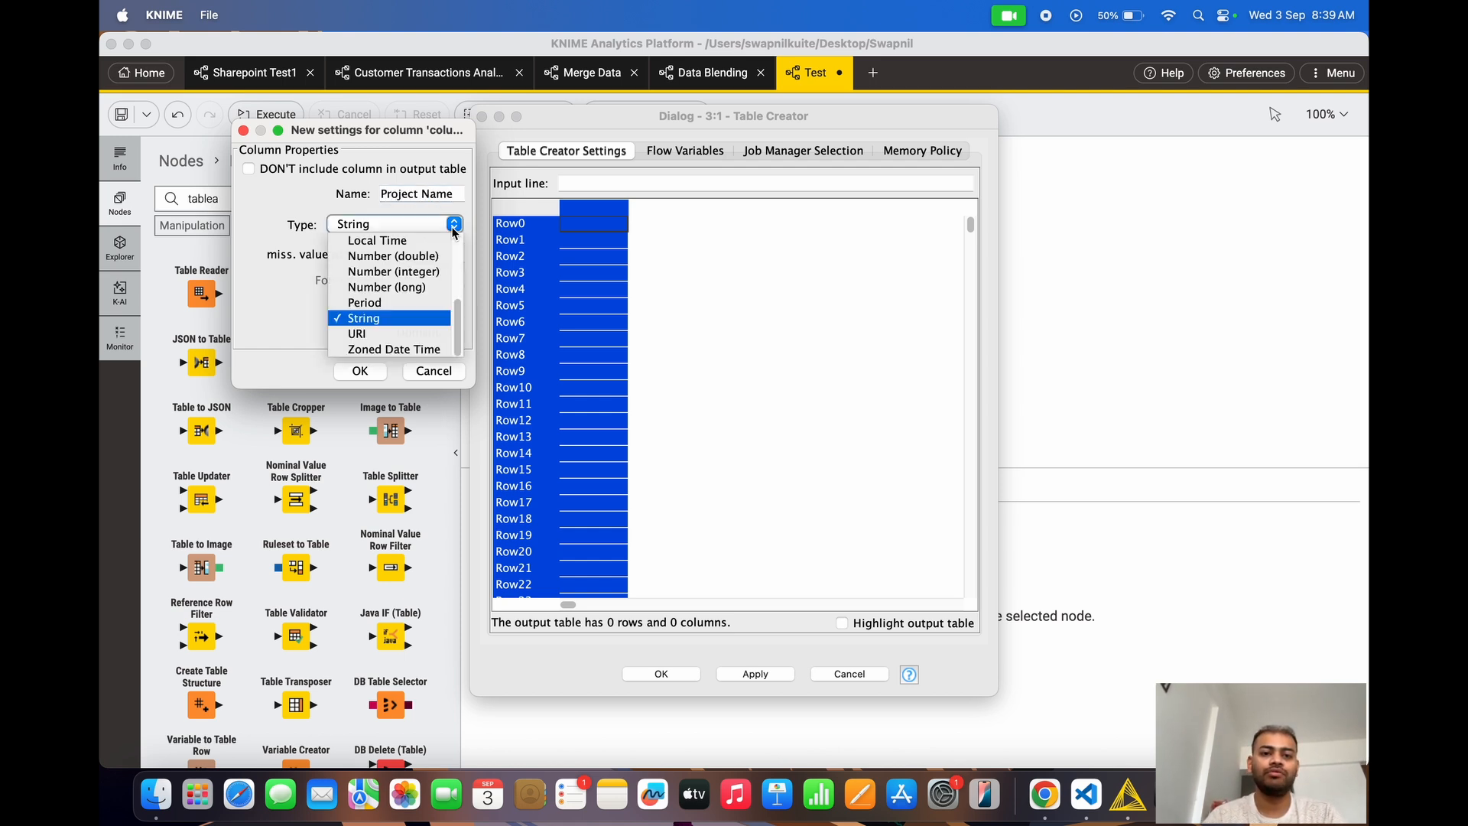
left_click(395, 324)
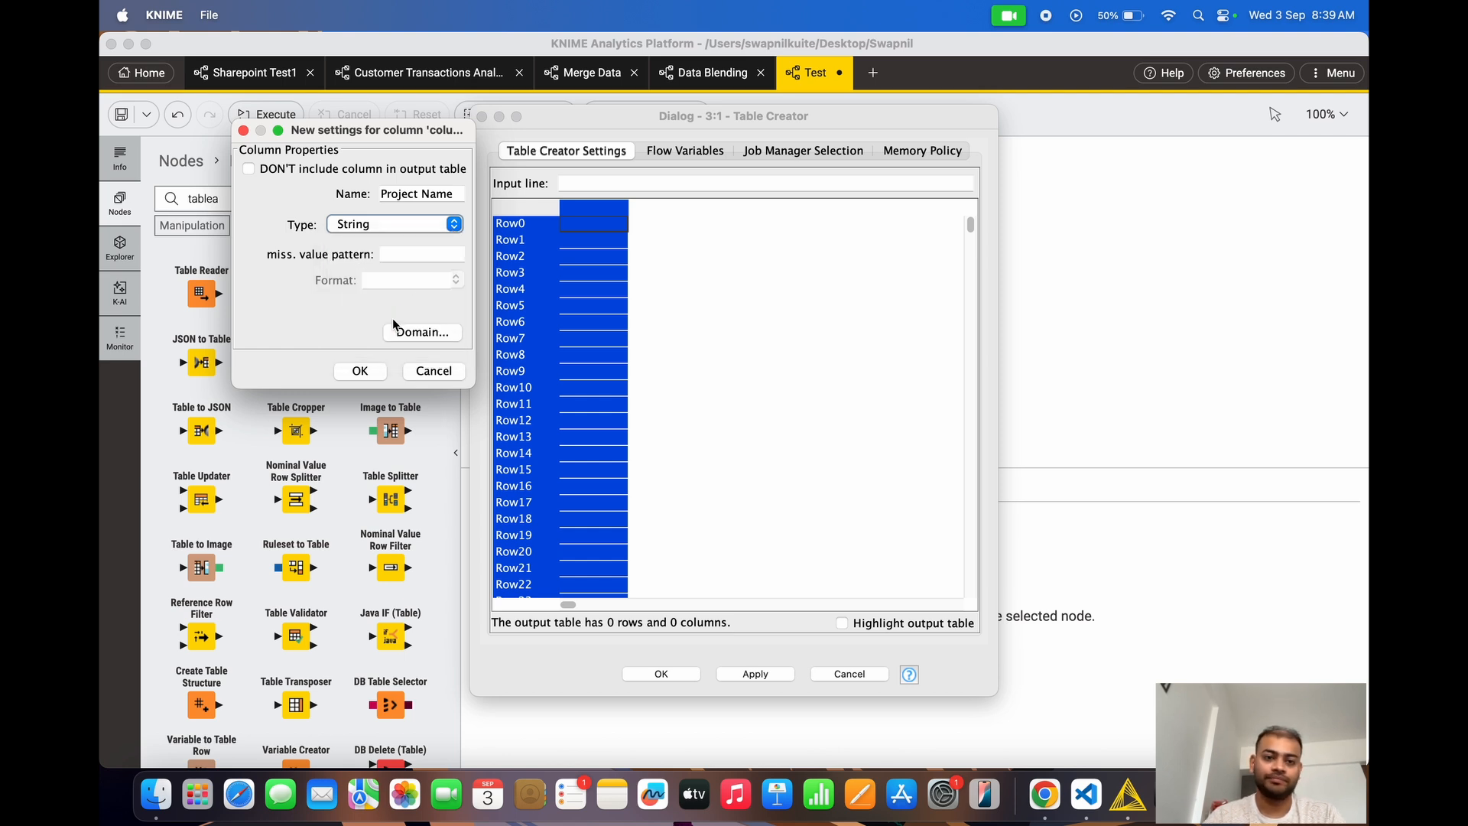
left_click(351, 372)
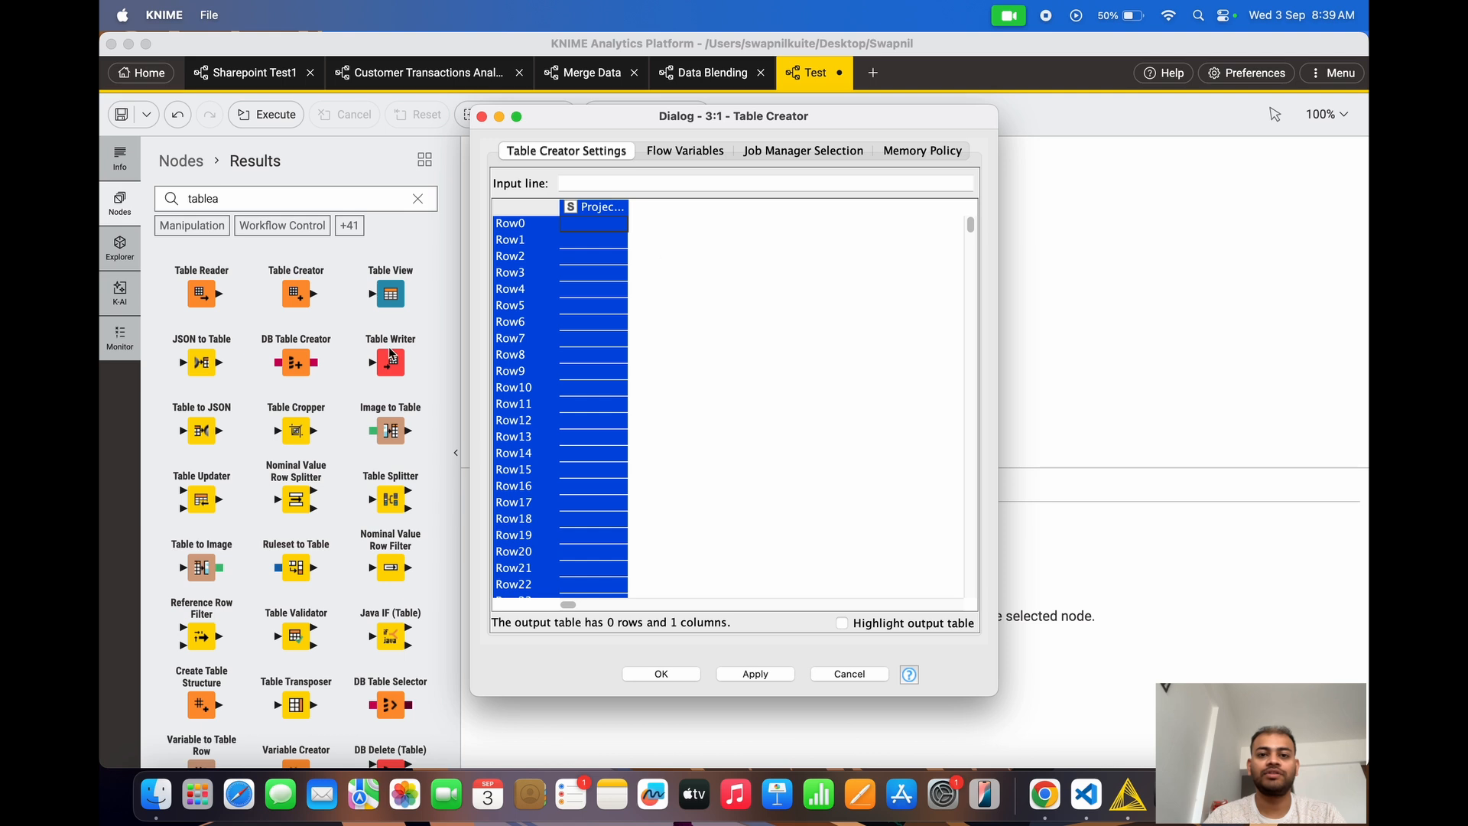
- Define a second String column named Region next to the Project Name column
double_click(650, 214)
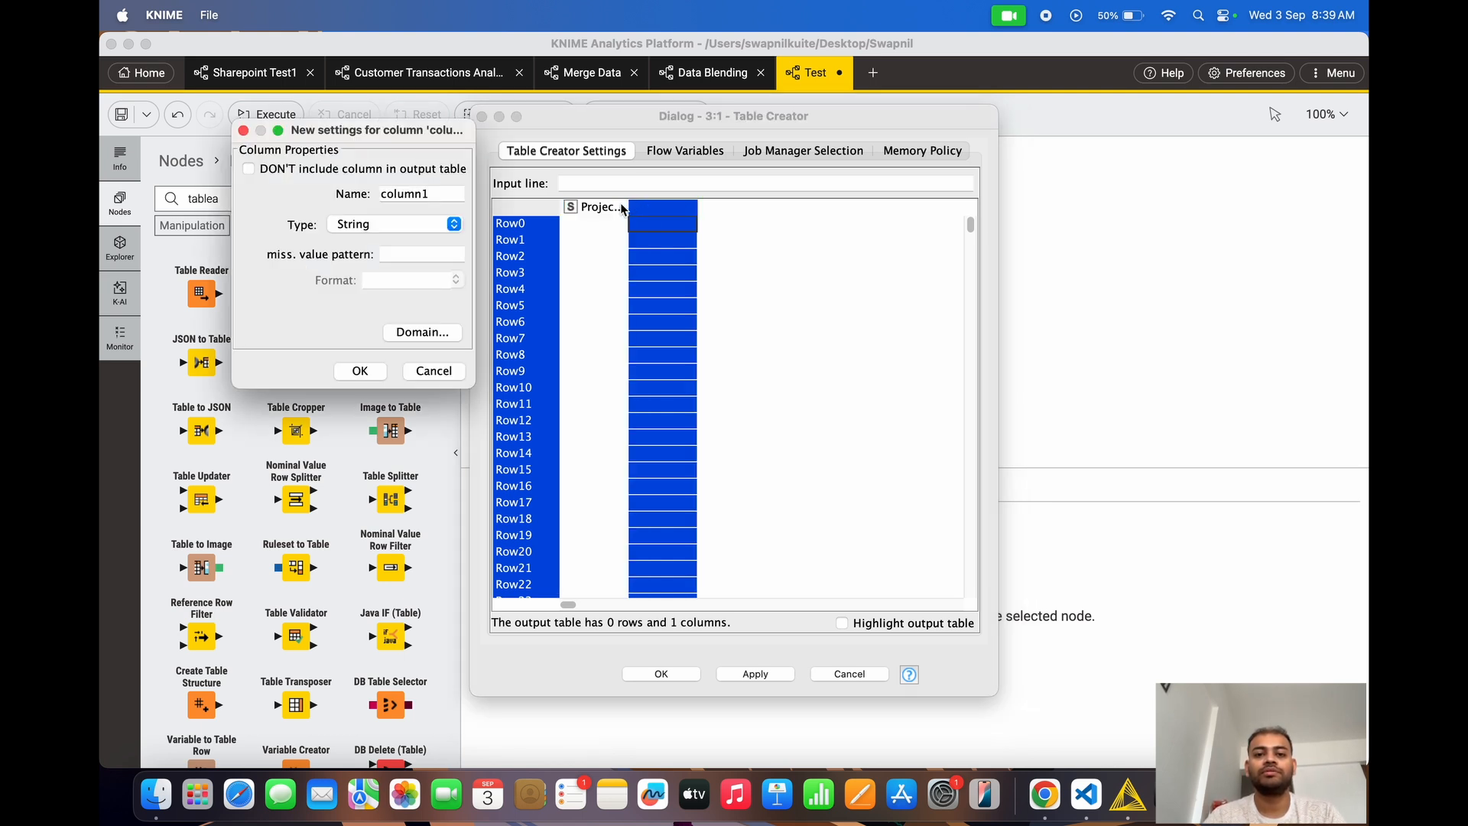
double_click(435, 191)
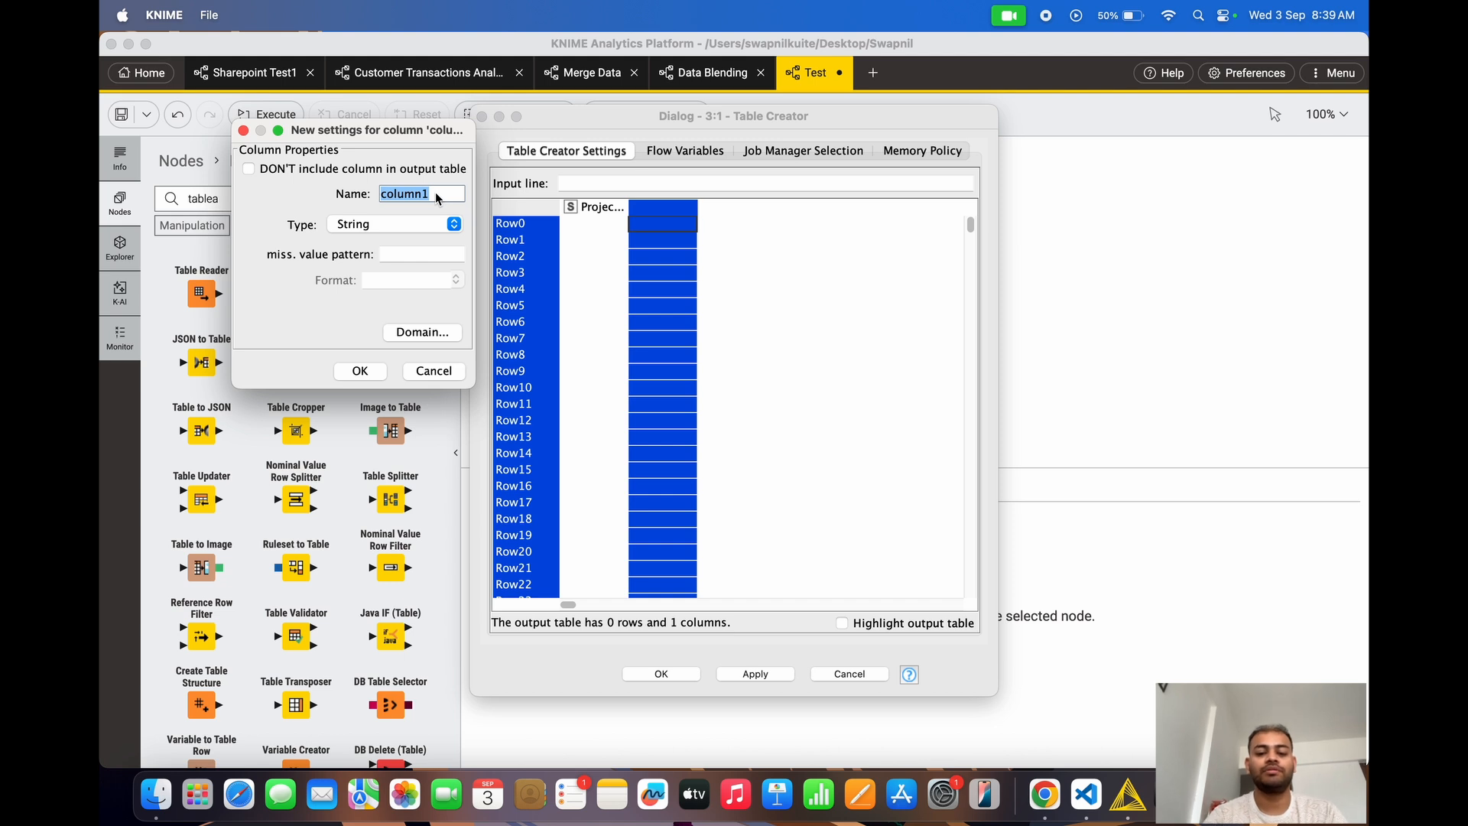
type("Region")
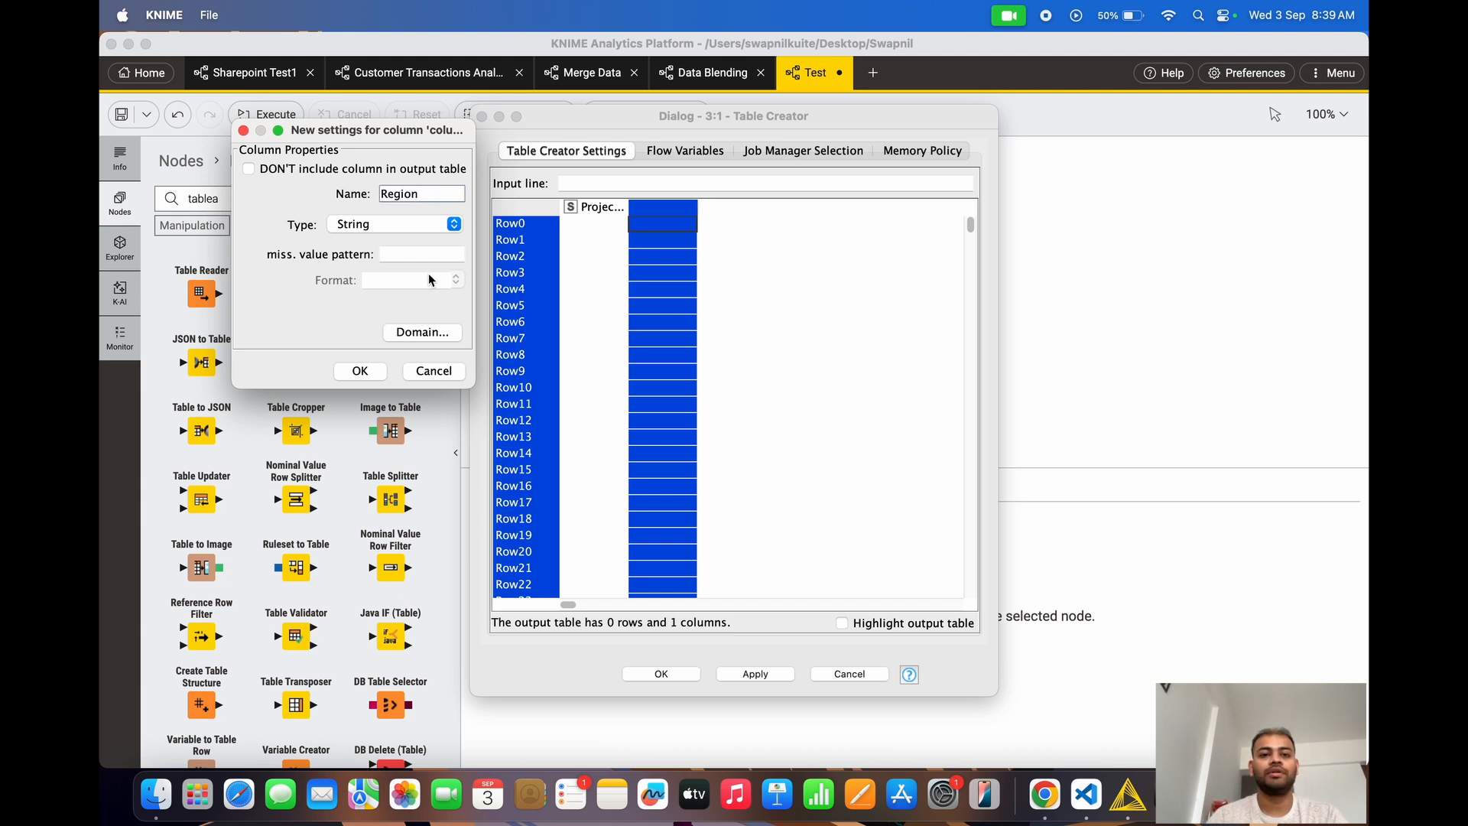
left_click(377, 372)
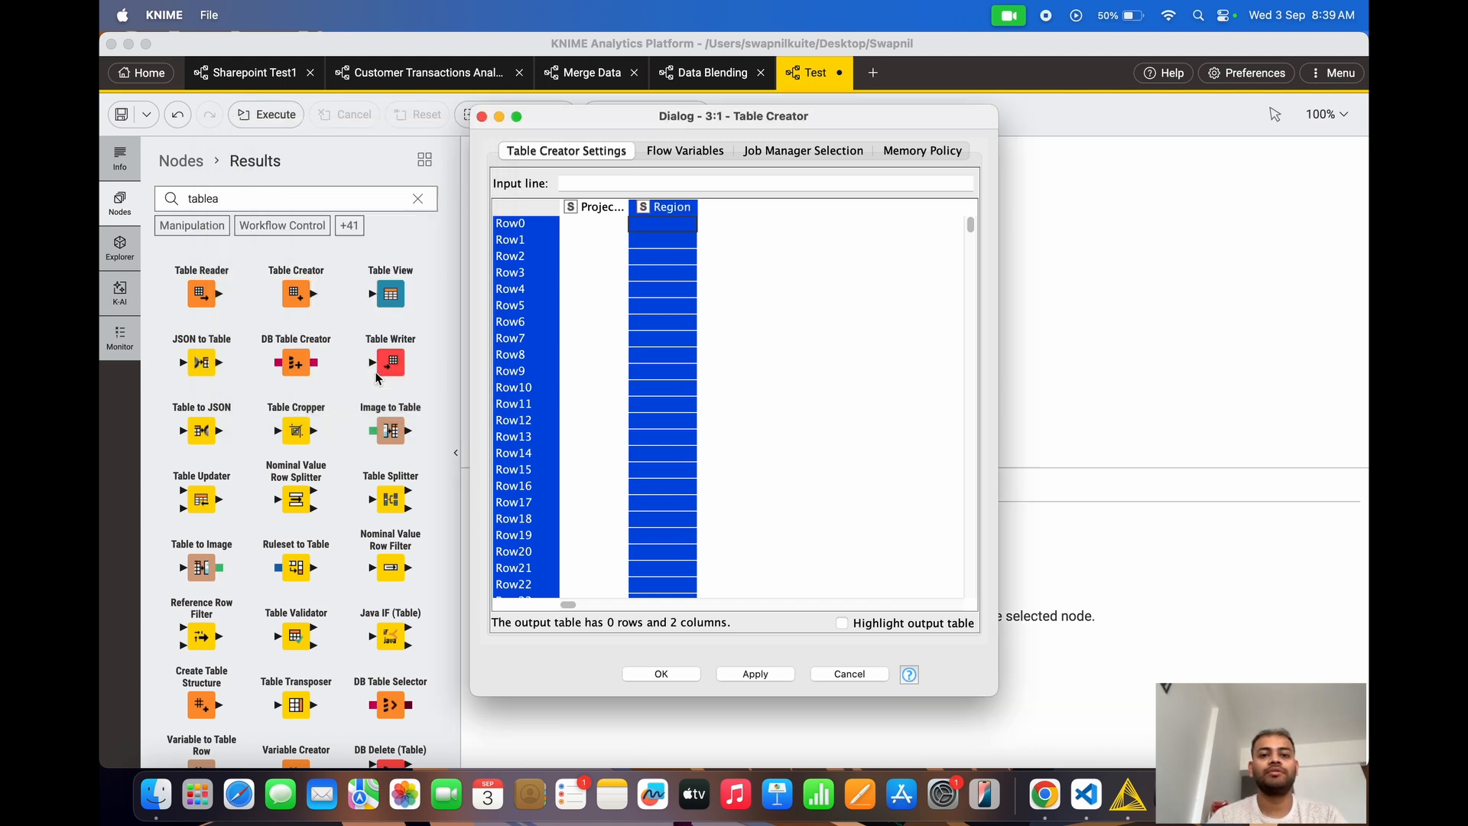
- Fill Row0 with Project Alpha as the project name and NA as the region
left_click(591, 230)
double_click(590, 227)
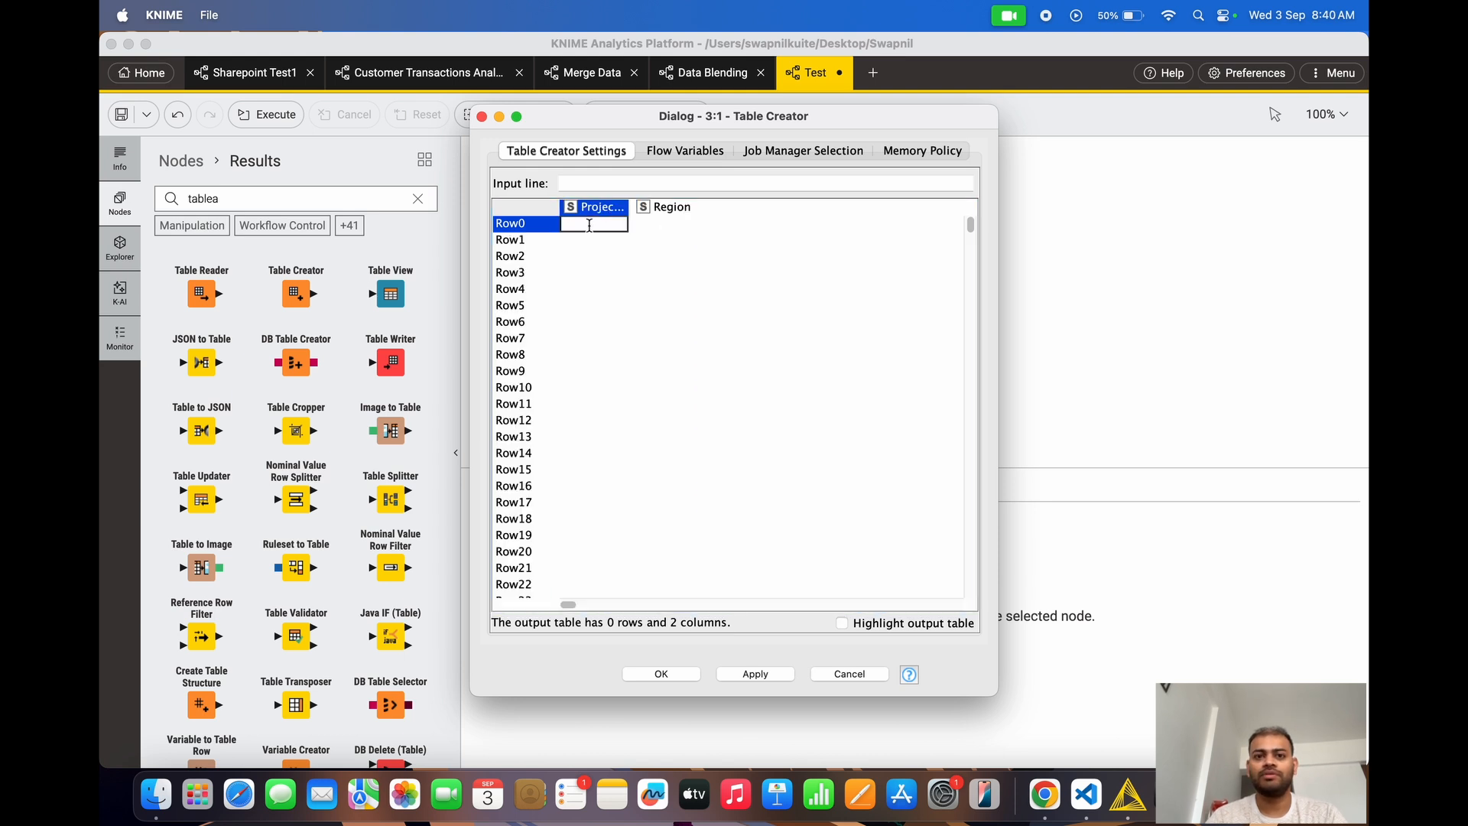
type("Project AI")
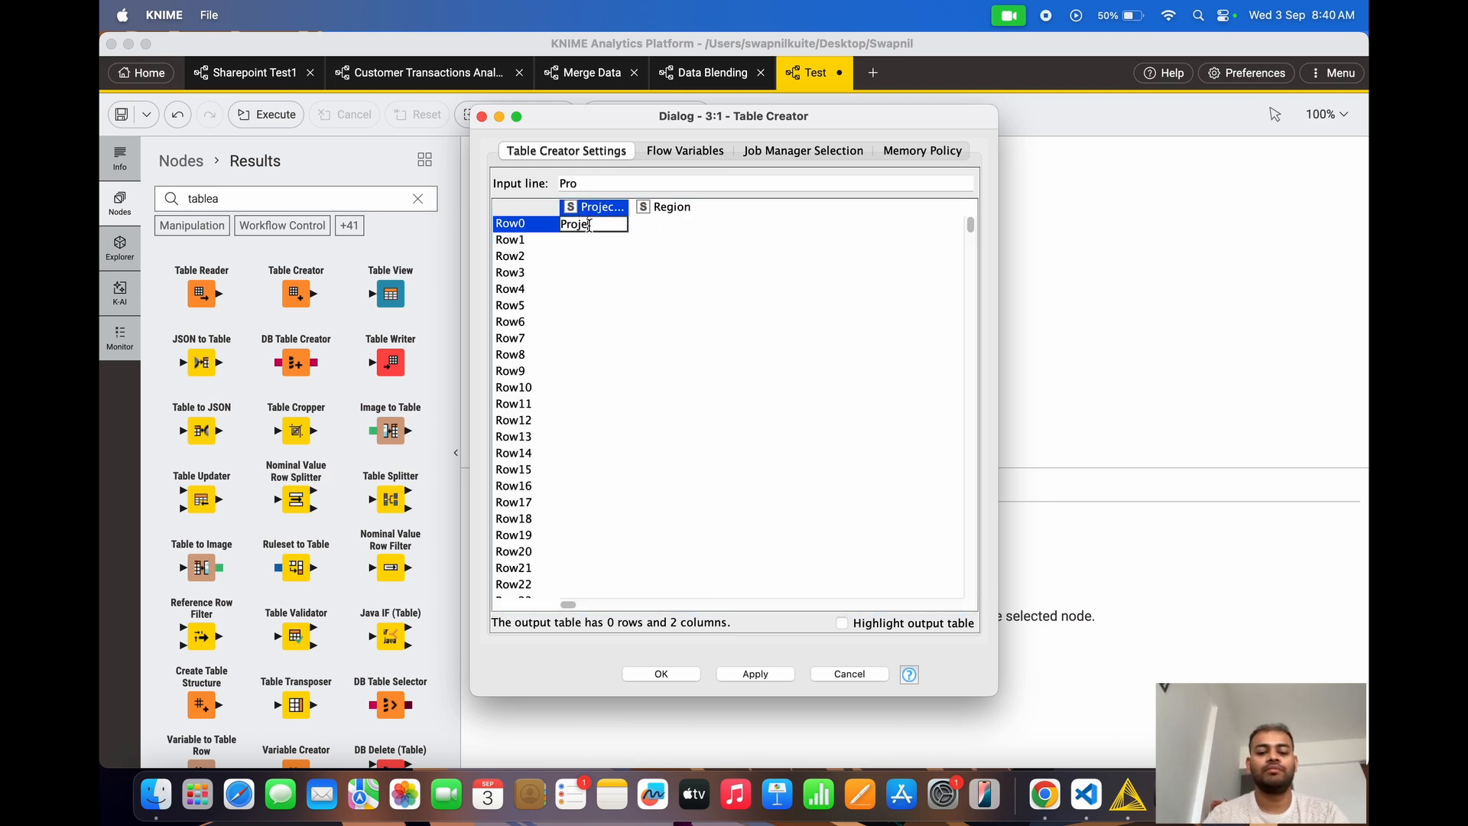
type("pha")
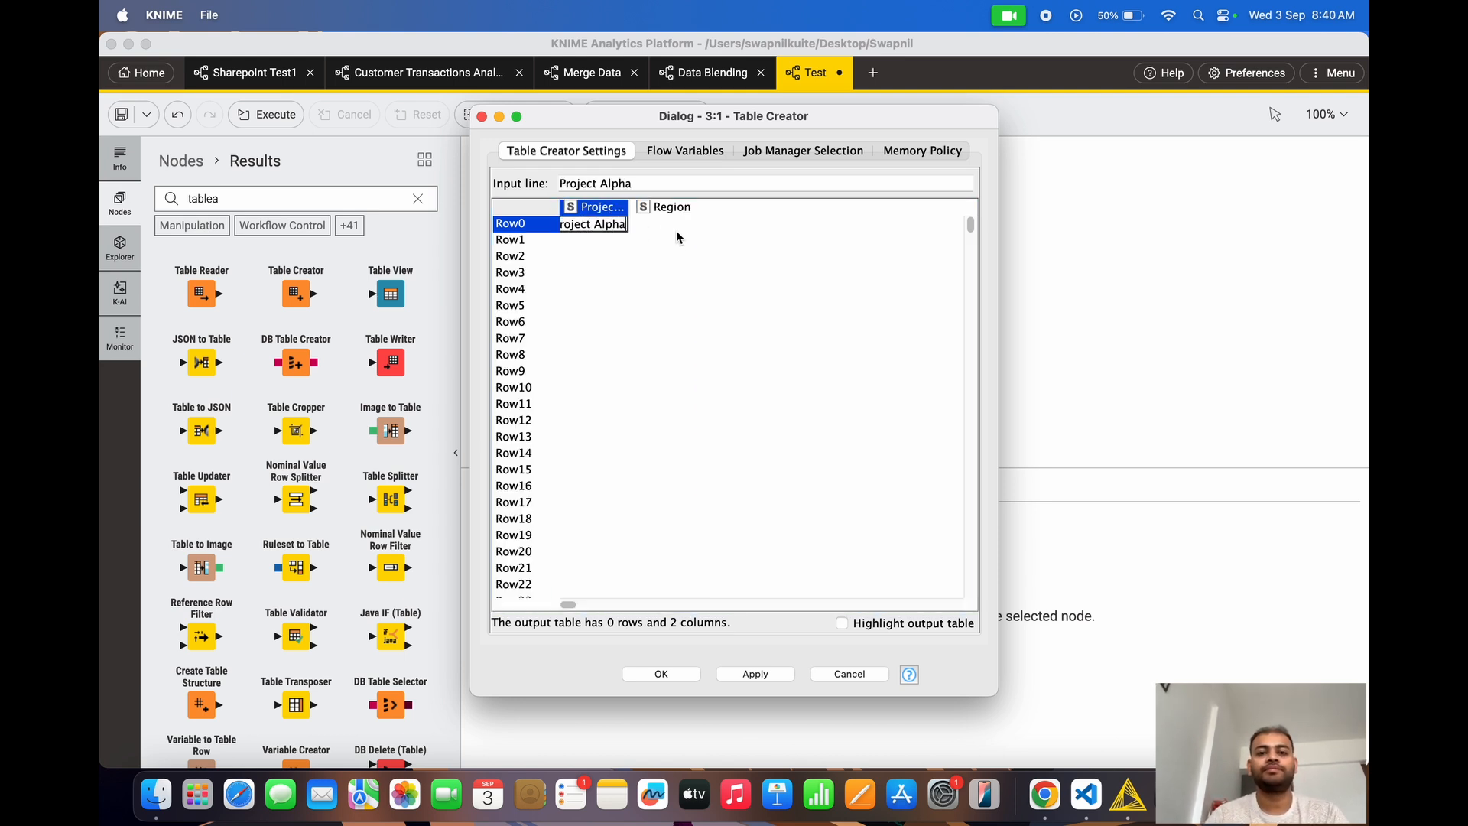
double_click(666, 225)
type("NA")
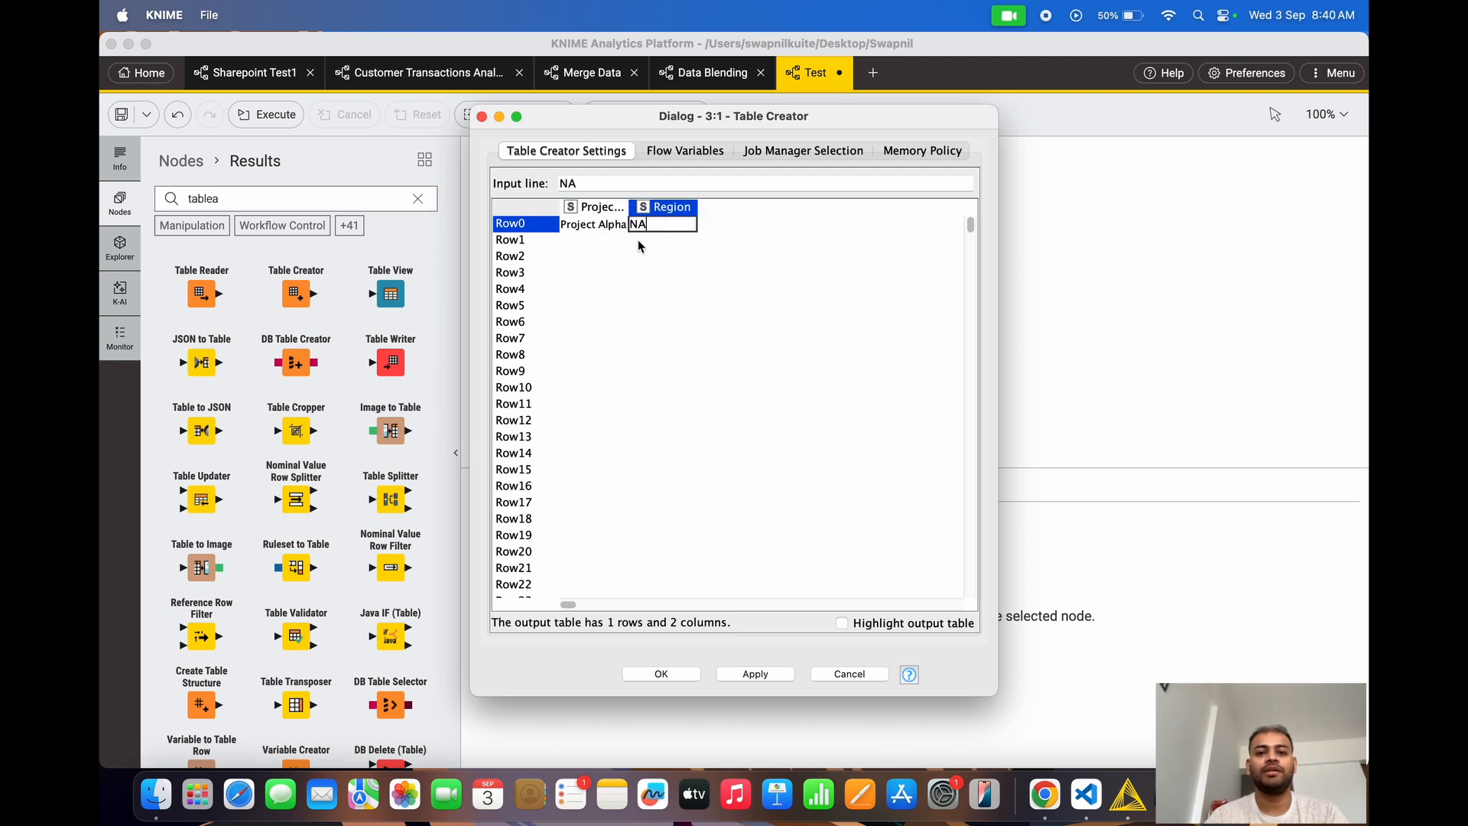
- Fill Row1 with Project Beta as the project name and APAC as the region
key("Tab")
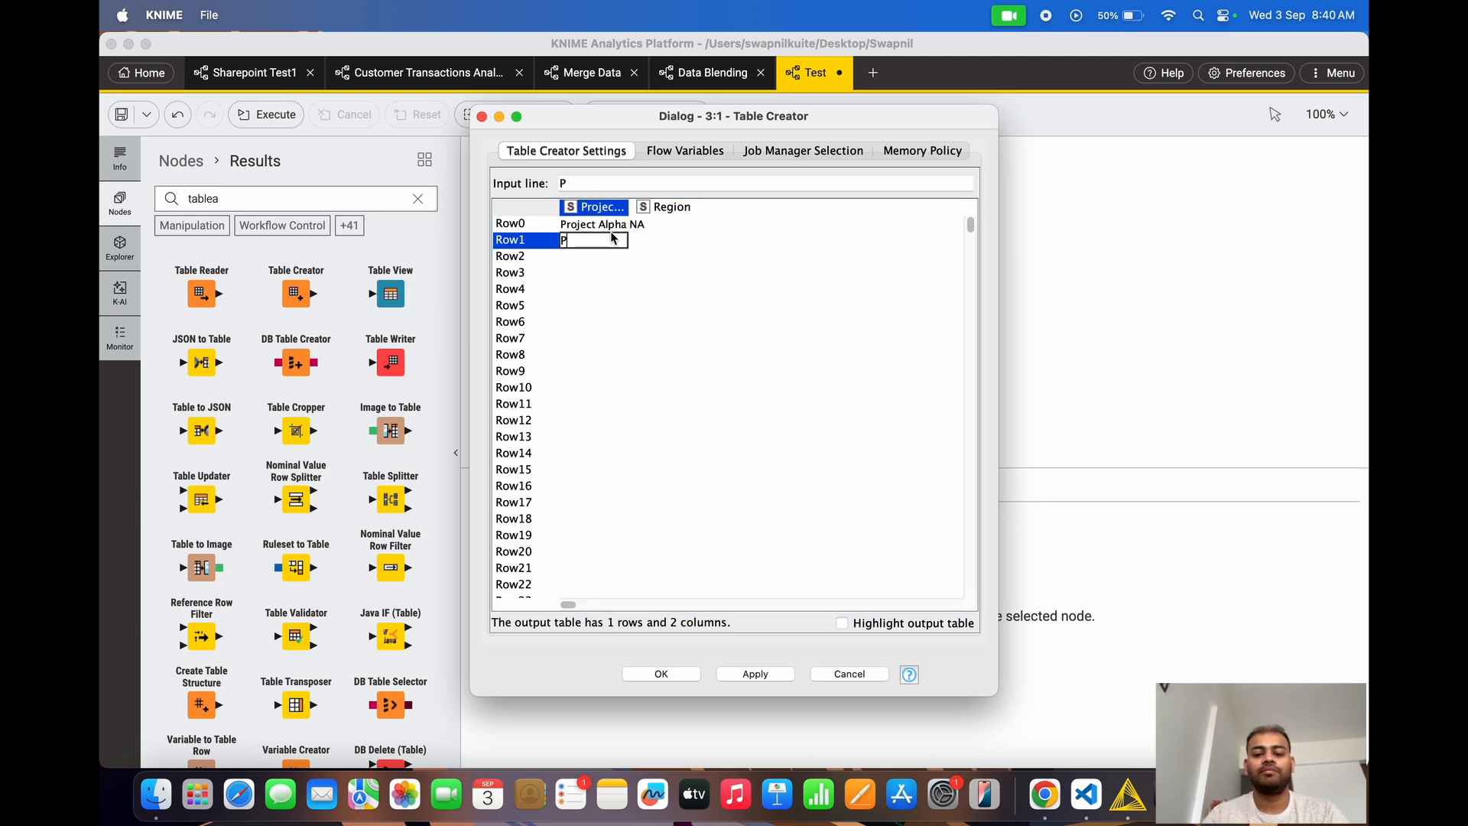
type("Project Beta")
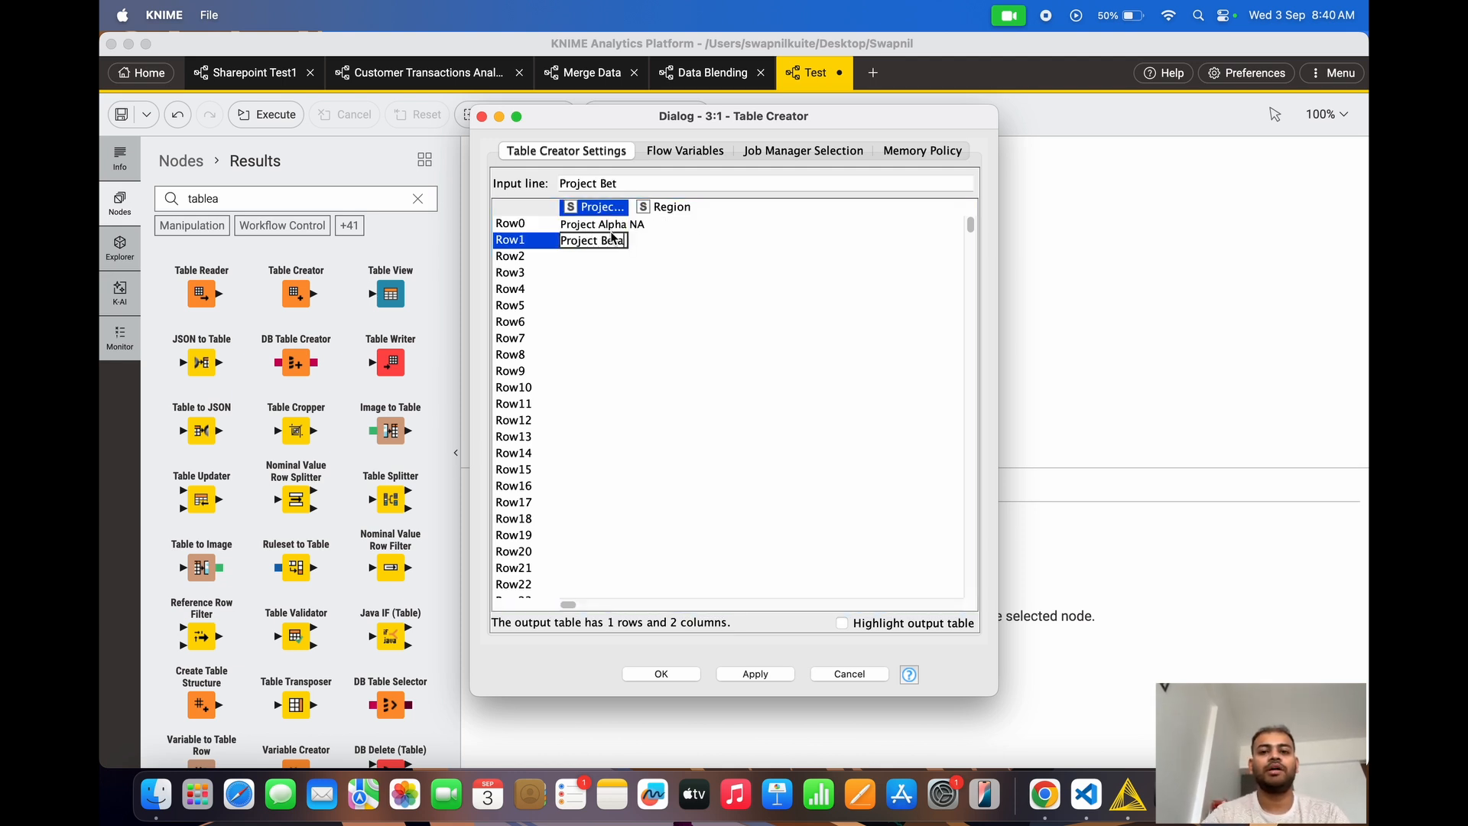
key("Tab")
type("A")
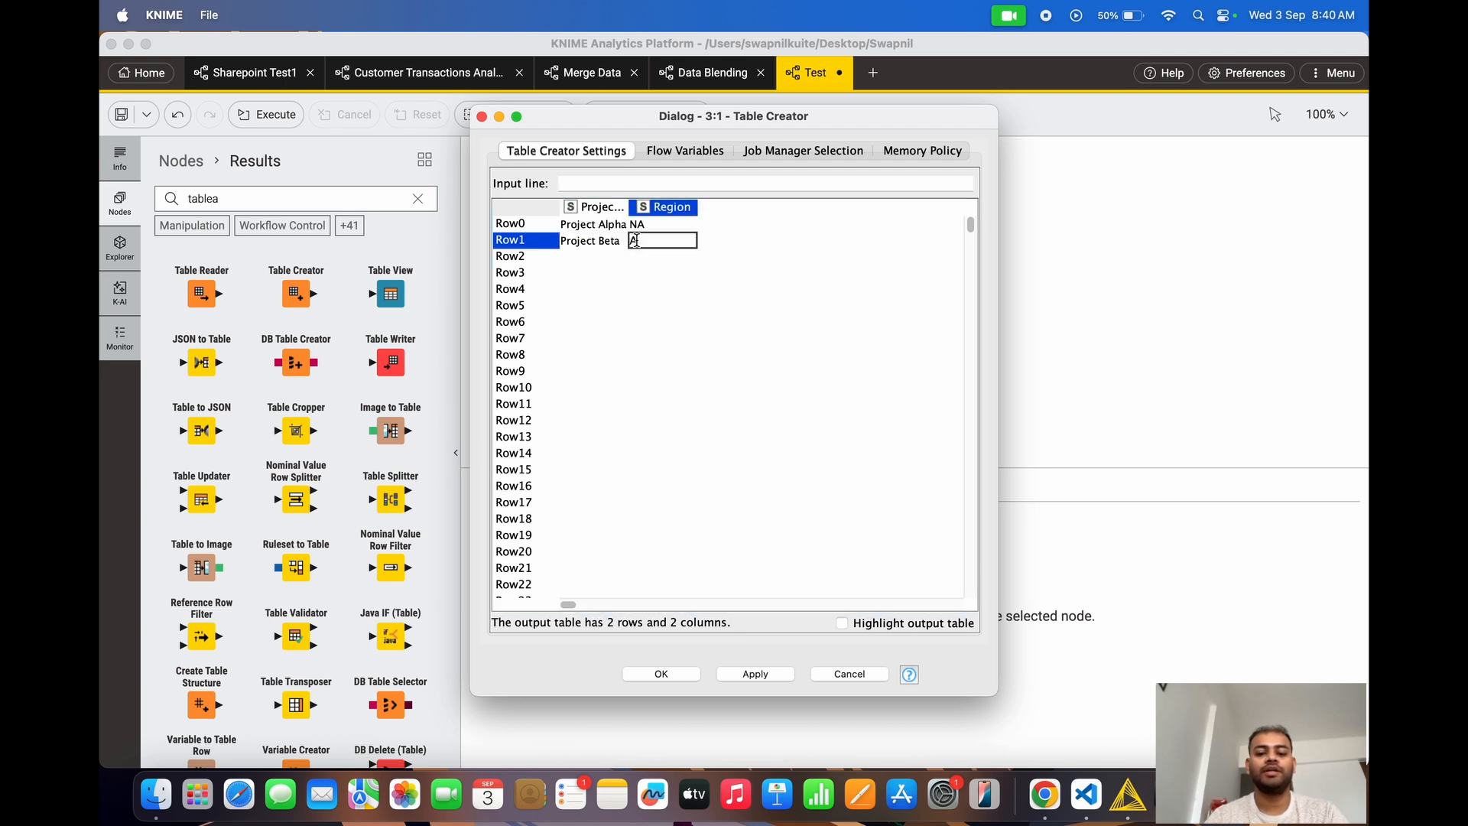
type("PC")
type("AC")
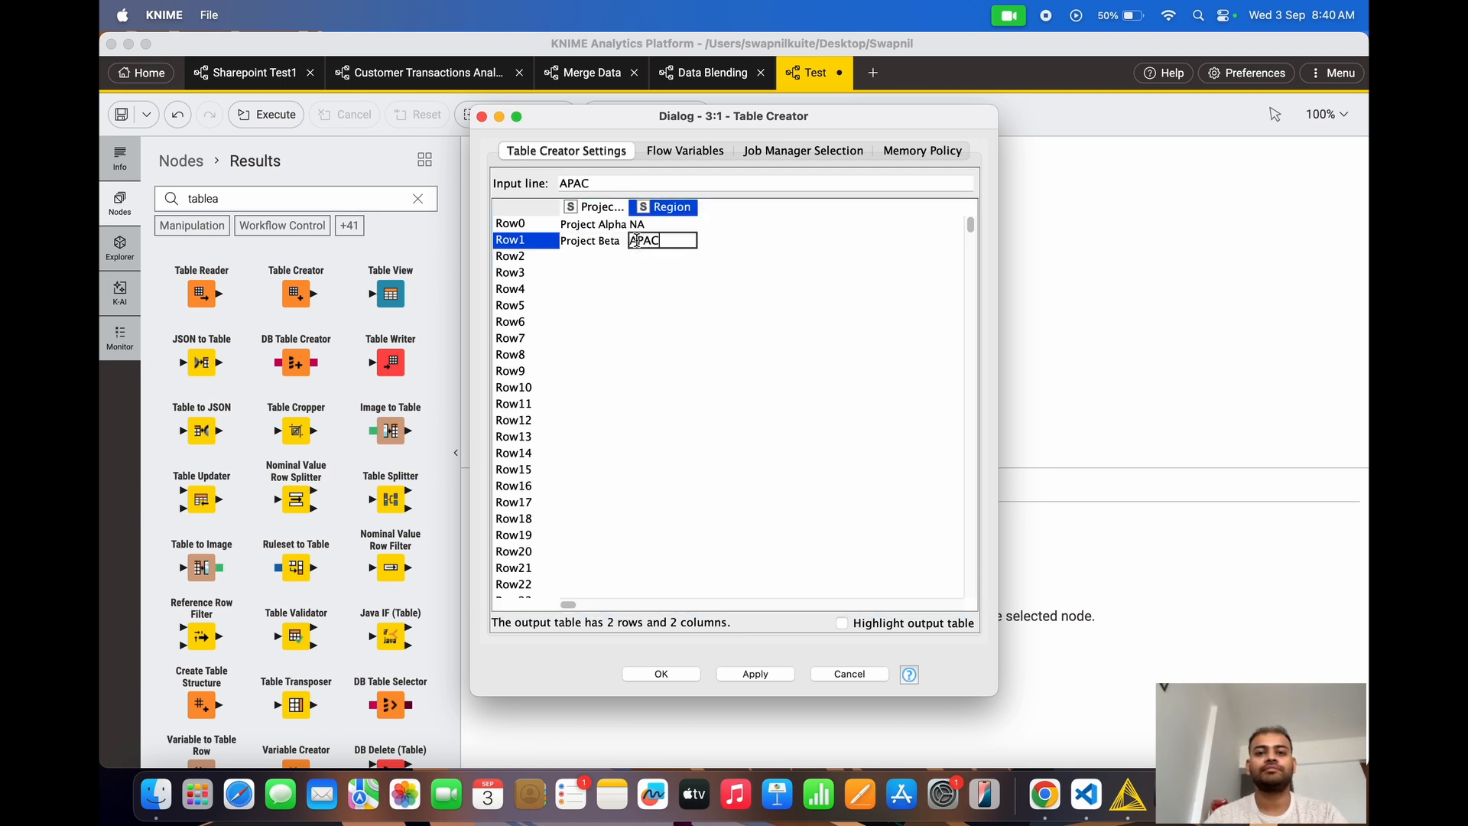
left_click(738, 277)
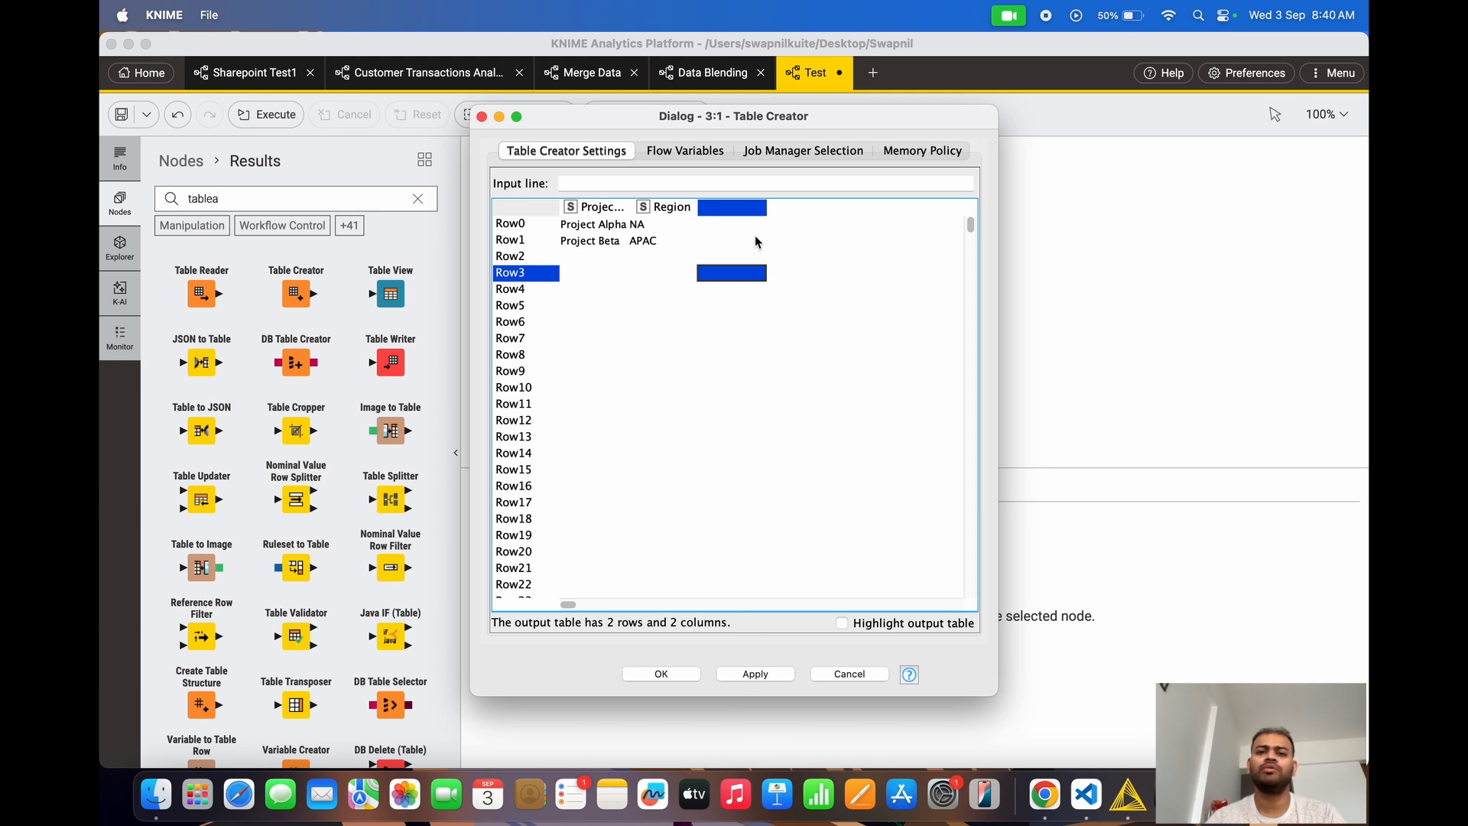
- Apply the table settings, close the configuration and execute the Table Creator node
left_click(763, 674)
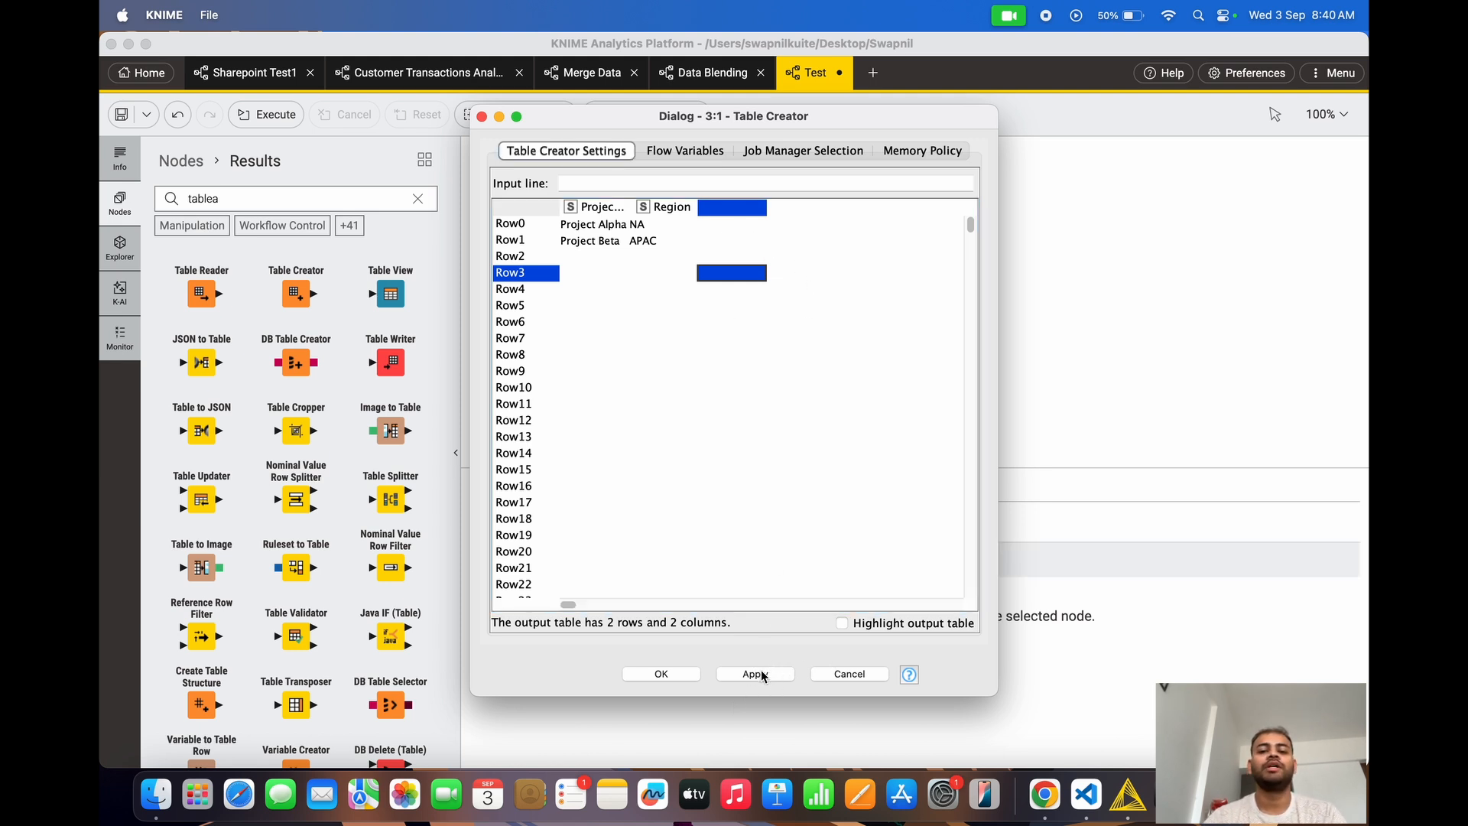
left_click(670, 678)
left_click(651, 241)
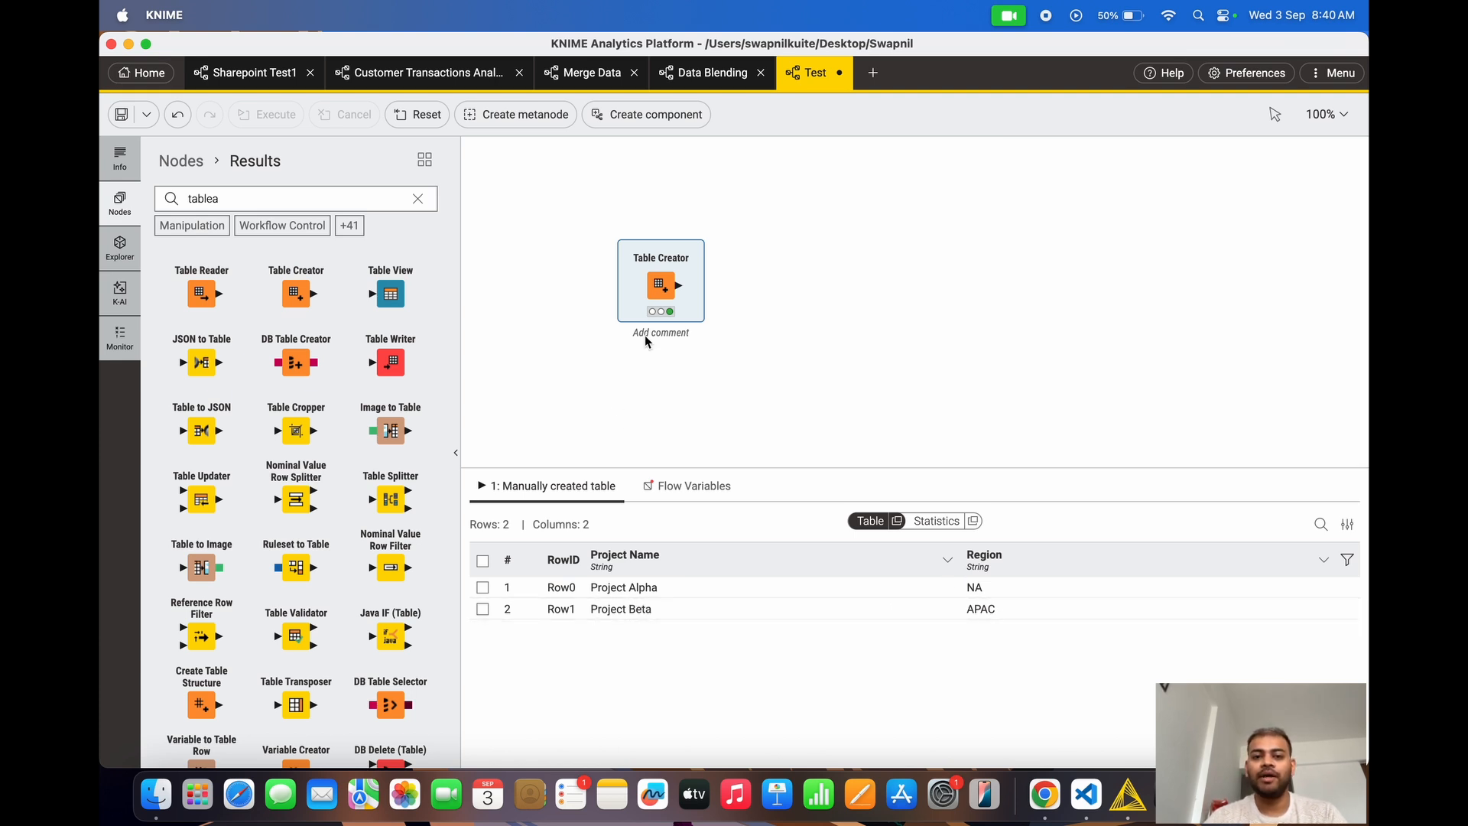
- Add a Column Expressions (legacy) node beside the Table Creator and connect the Table Creator's output to its input
left_click(235, 200)
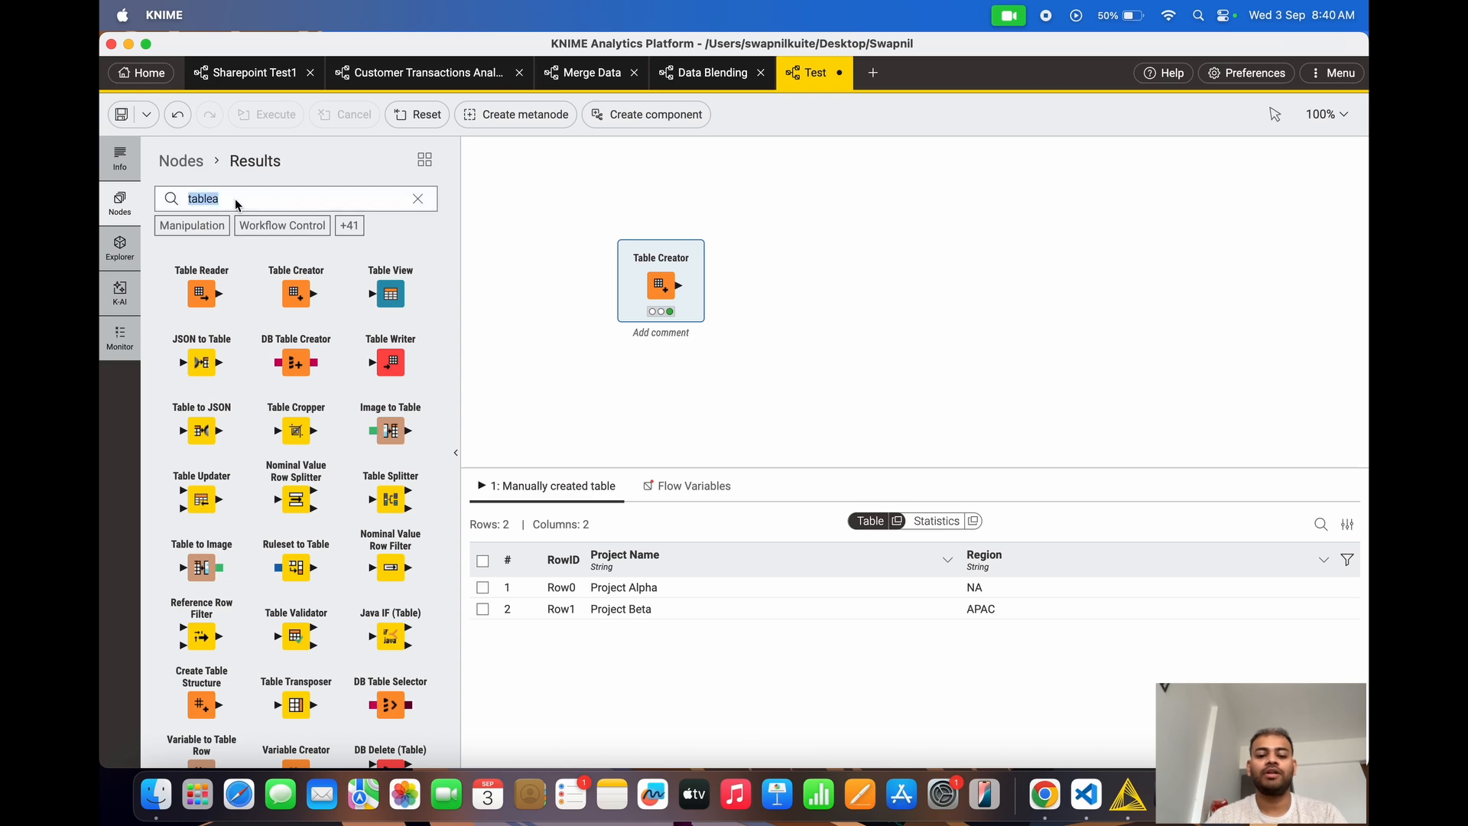
type("column ex")
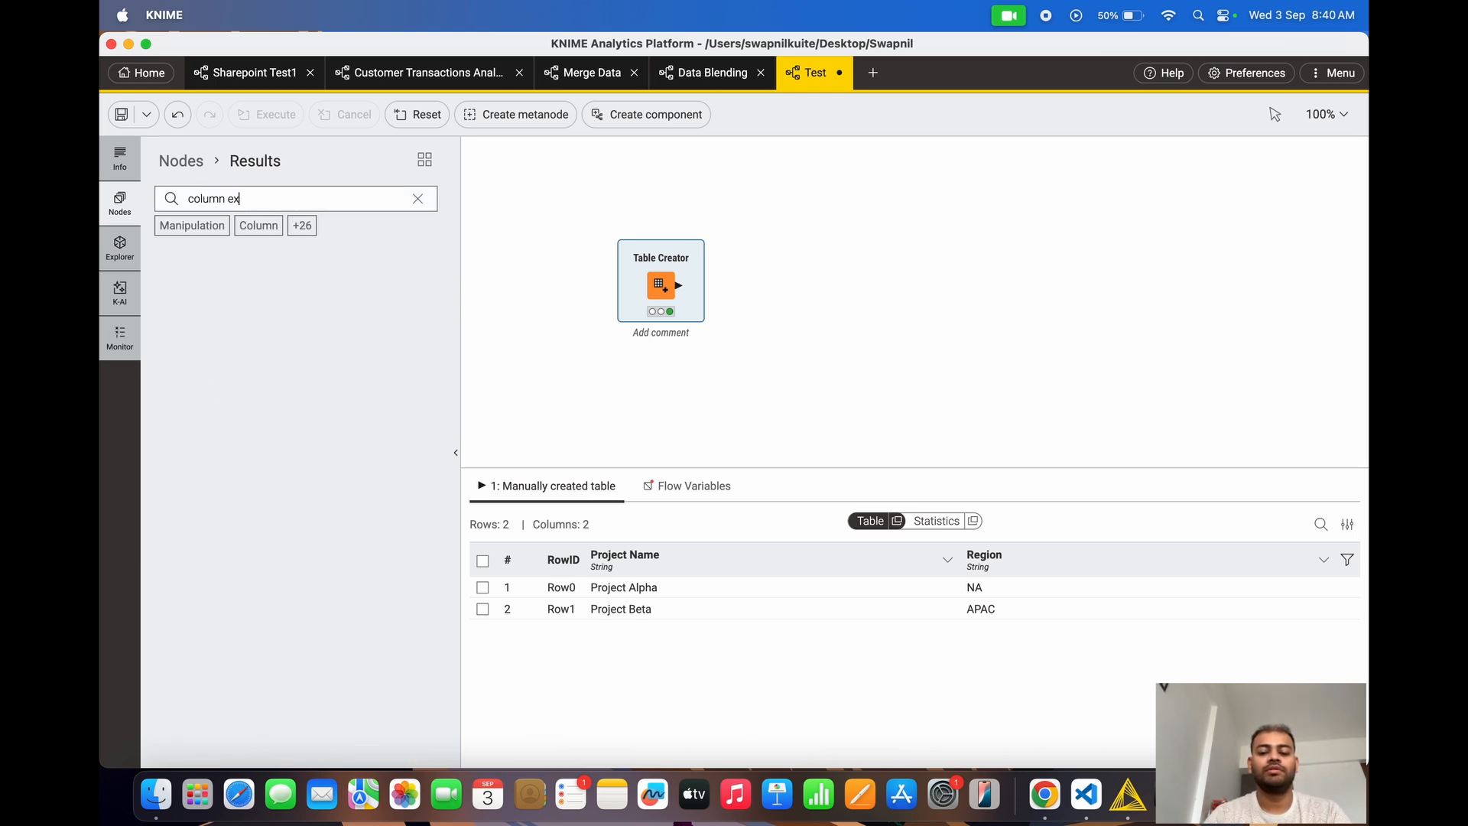
type("pression")
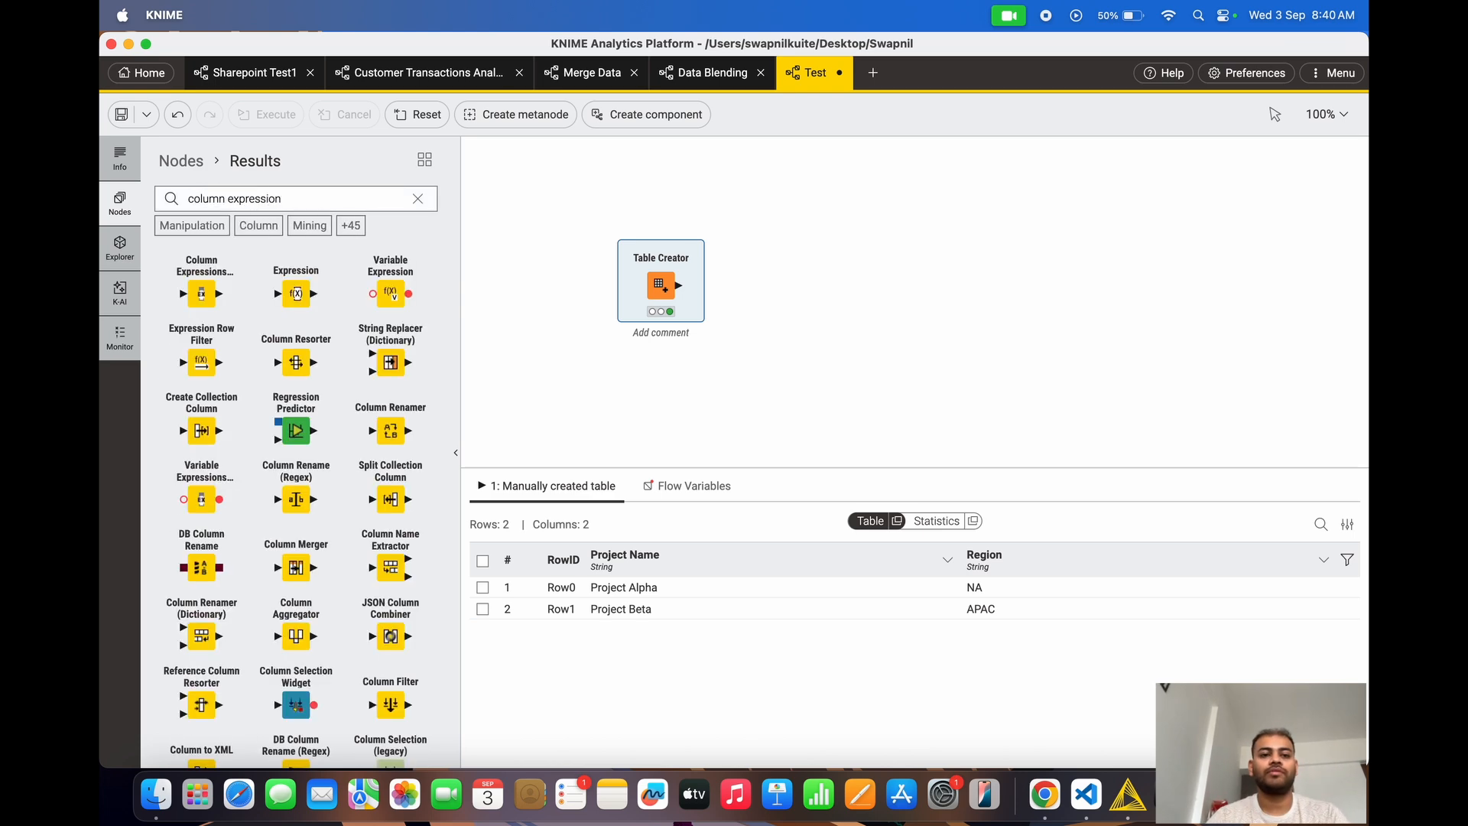
left_click_drag(201, 294, 795, 298)
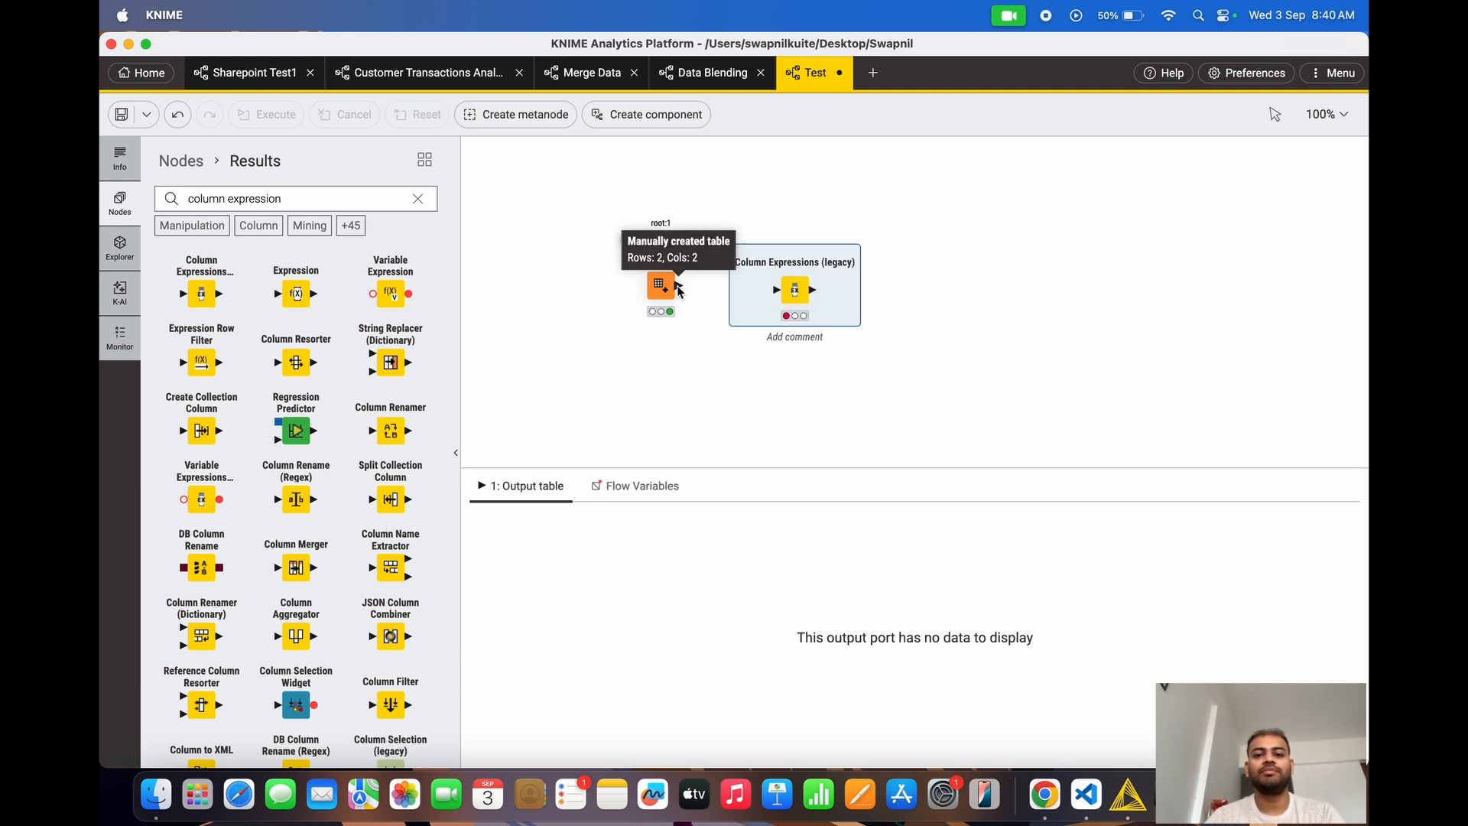
left_click_drag(679, 289, 777, 290)
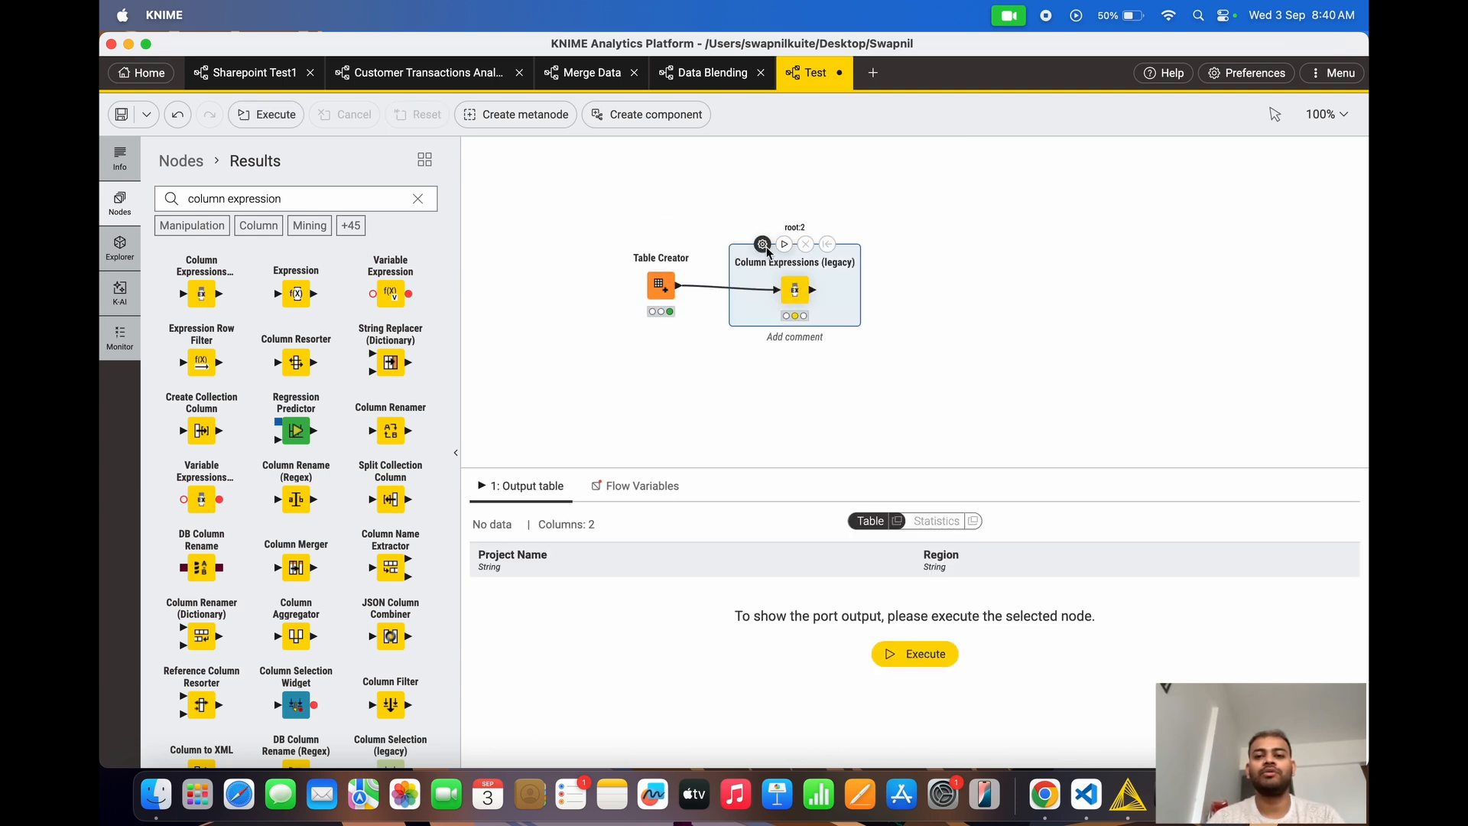
- Open the Column Expressions configuration and add an expression that references the Project Name column
left_click(763, 245)
left_click(447, 187)
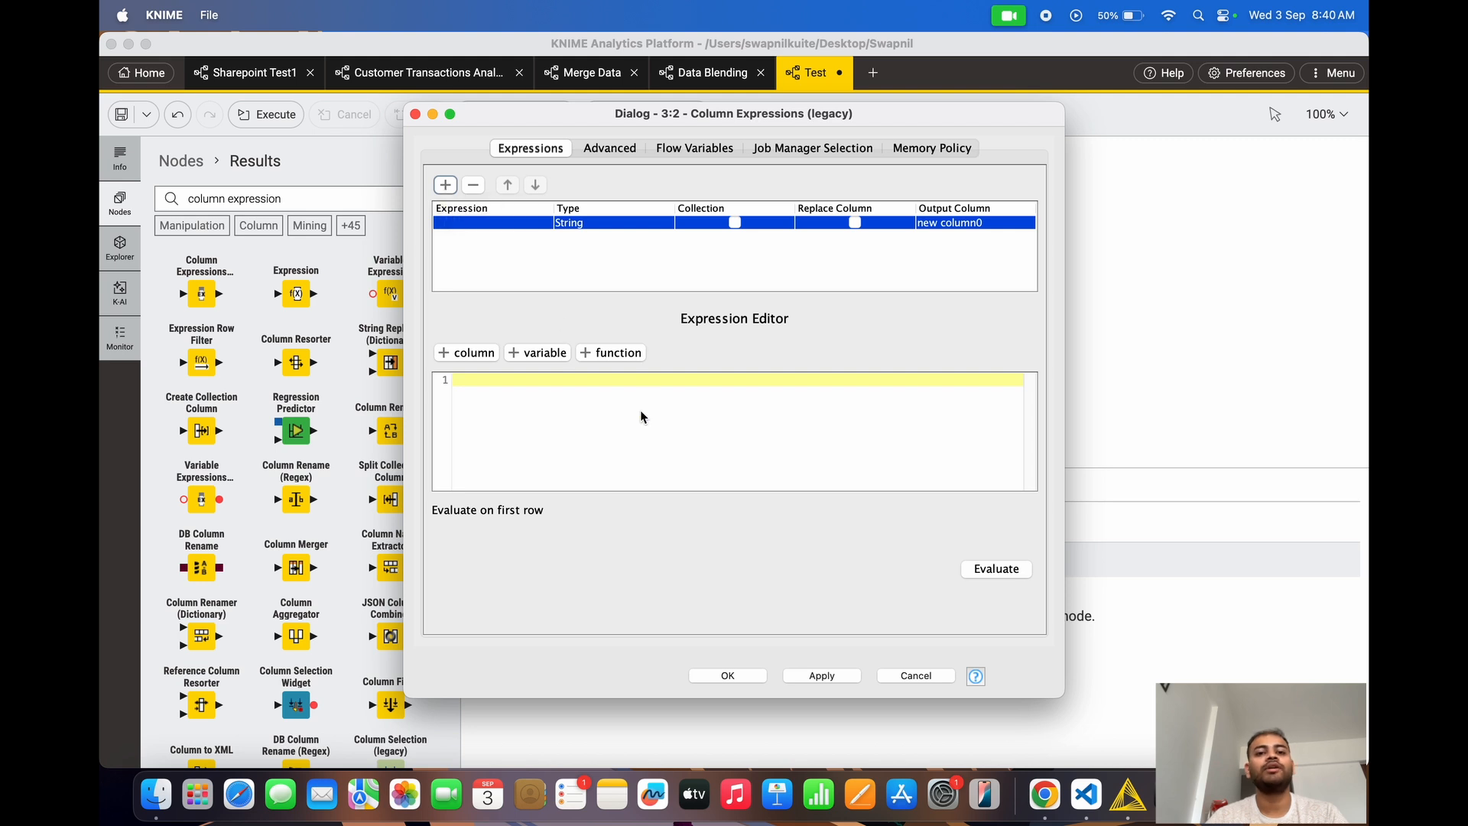
left_click(480, 358)
left_click(484, 376)
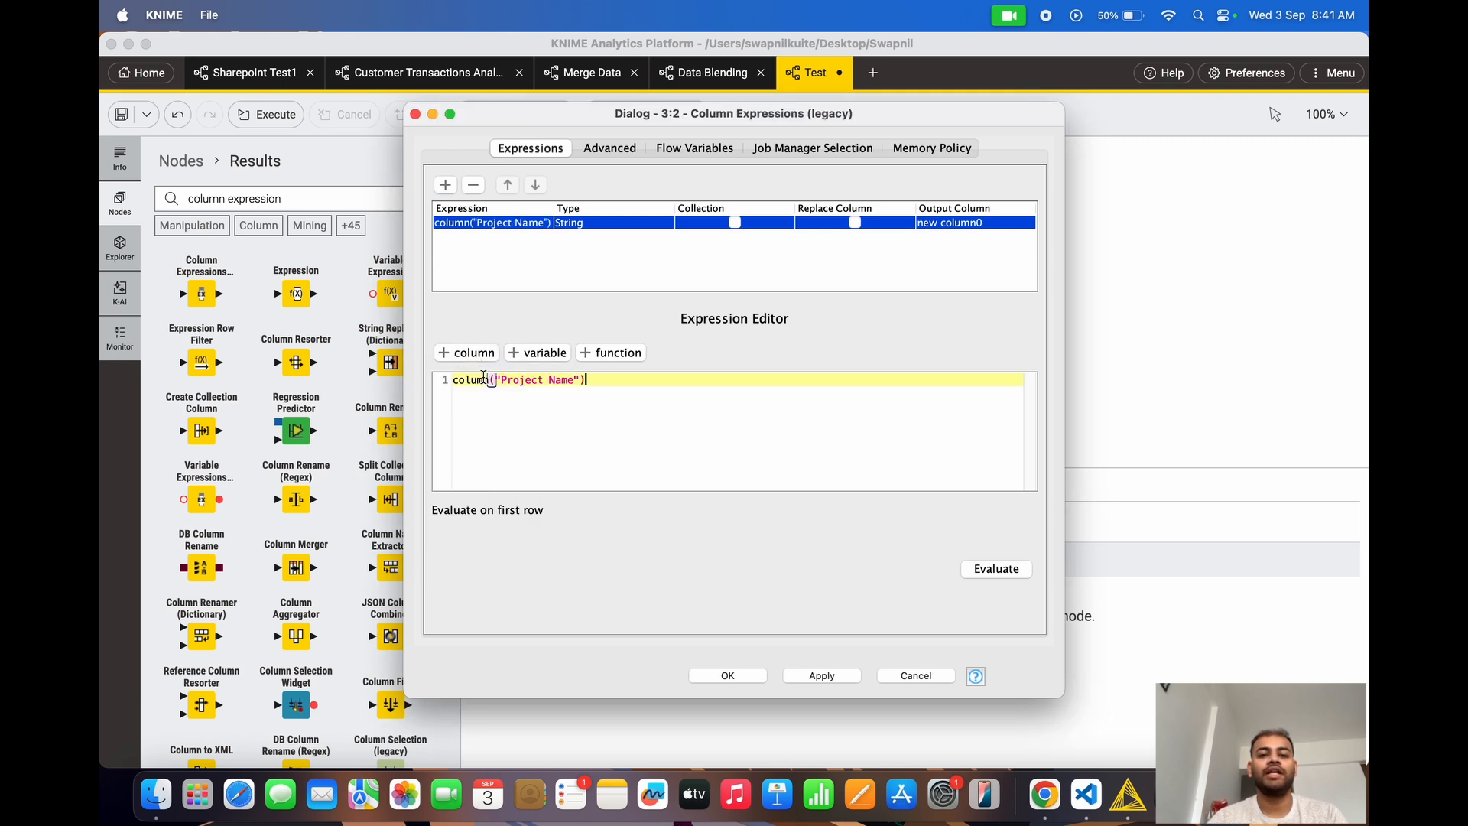
- Extend the expression to concatenate the Project Name column with the Region column, and evaluate it on the first row
type("+")
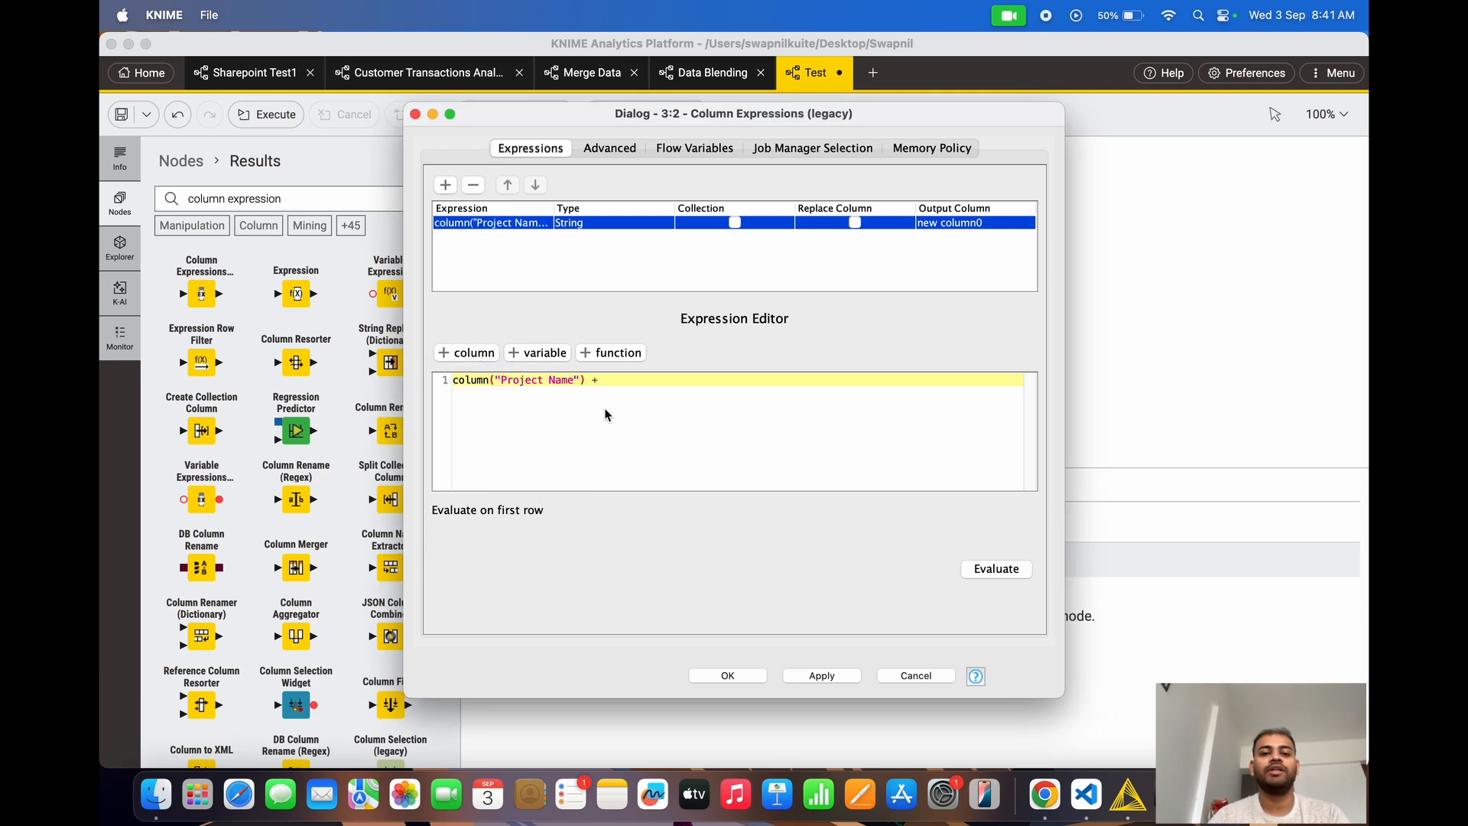
left_click(483, 356)
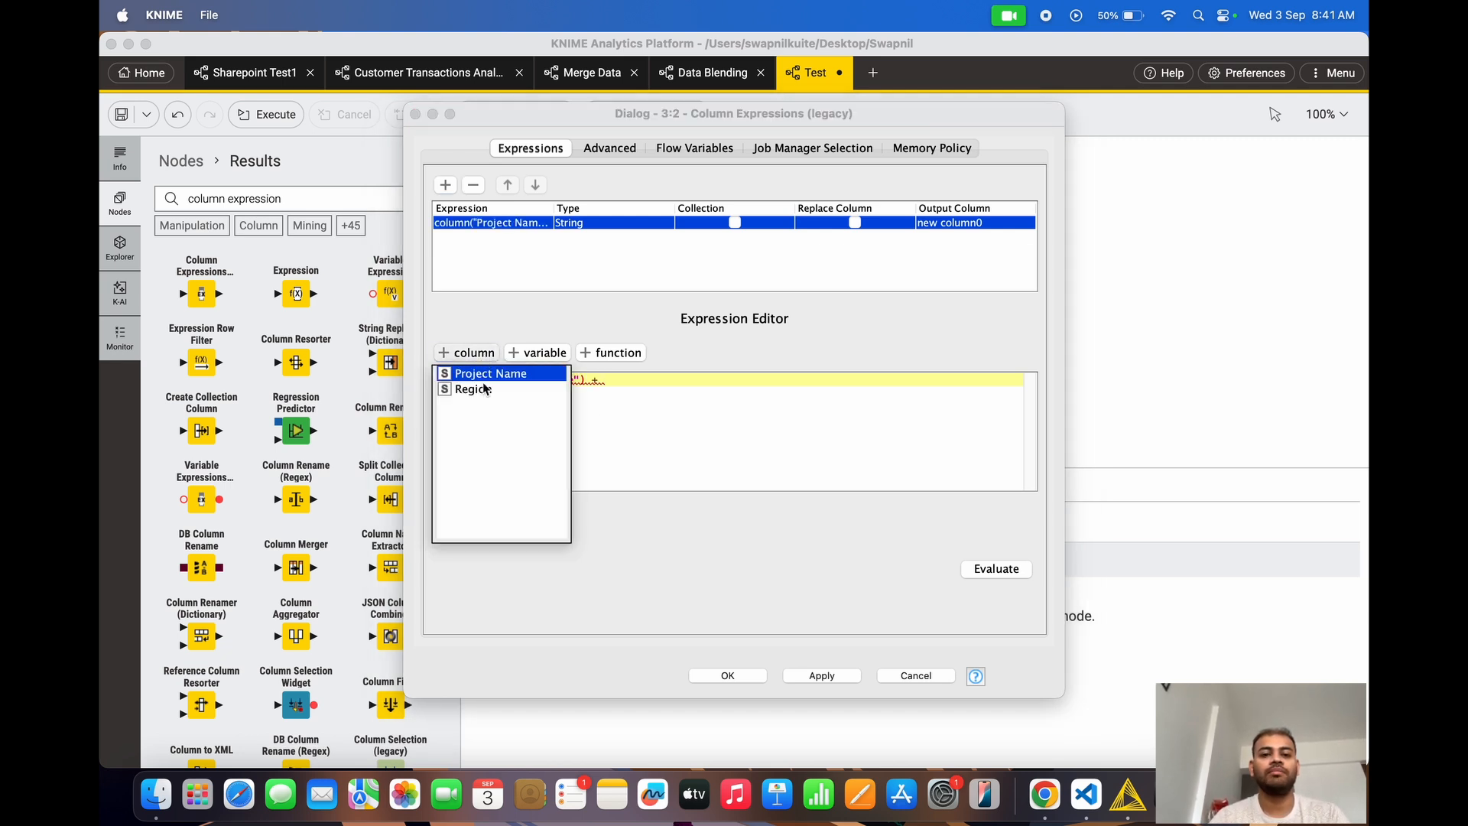
left_click(484, 388)
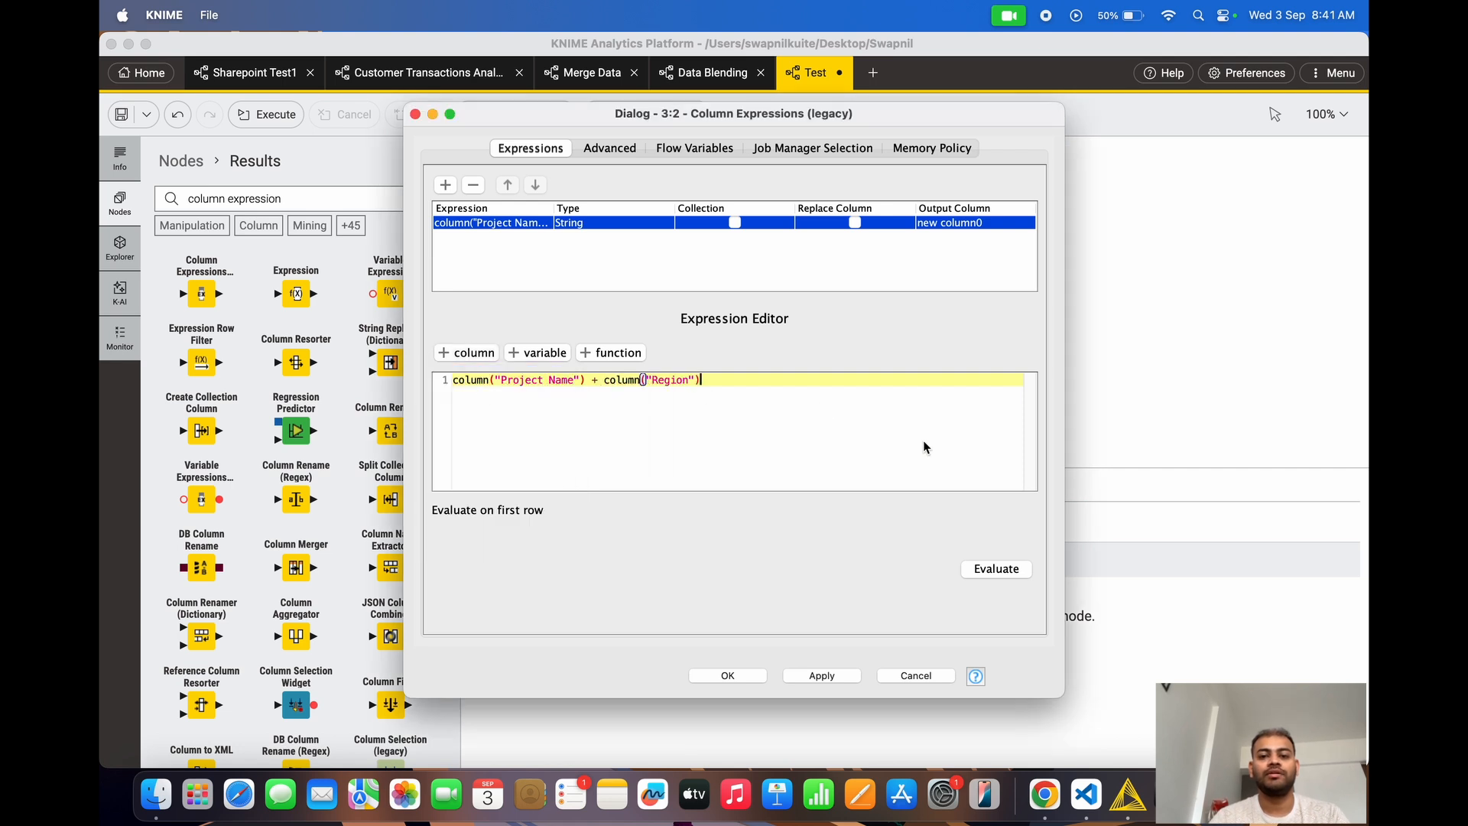
left_click(1010, 569)
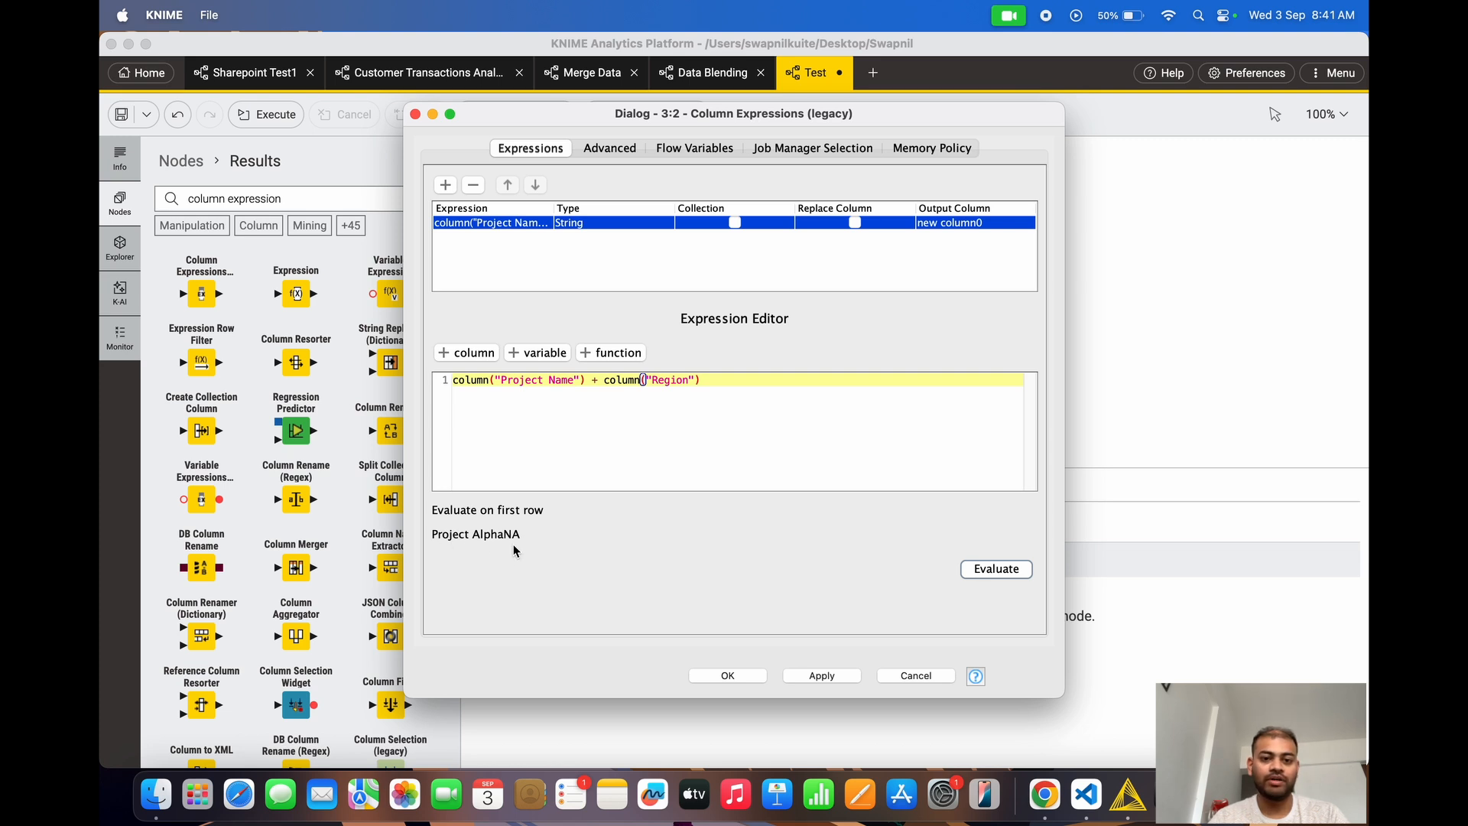
- Insert a " " space string between the Project Name and Region columns in the expression, joined with +, and evaluate it again
left_click(597, 380)
type("\"\"")
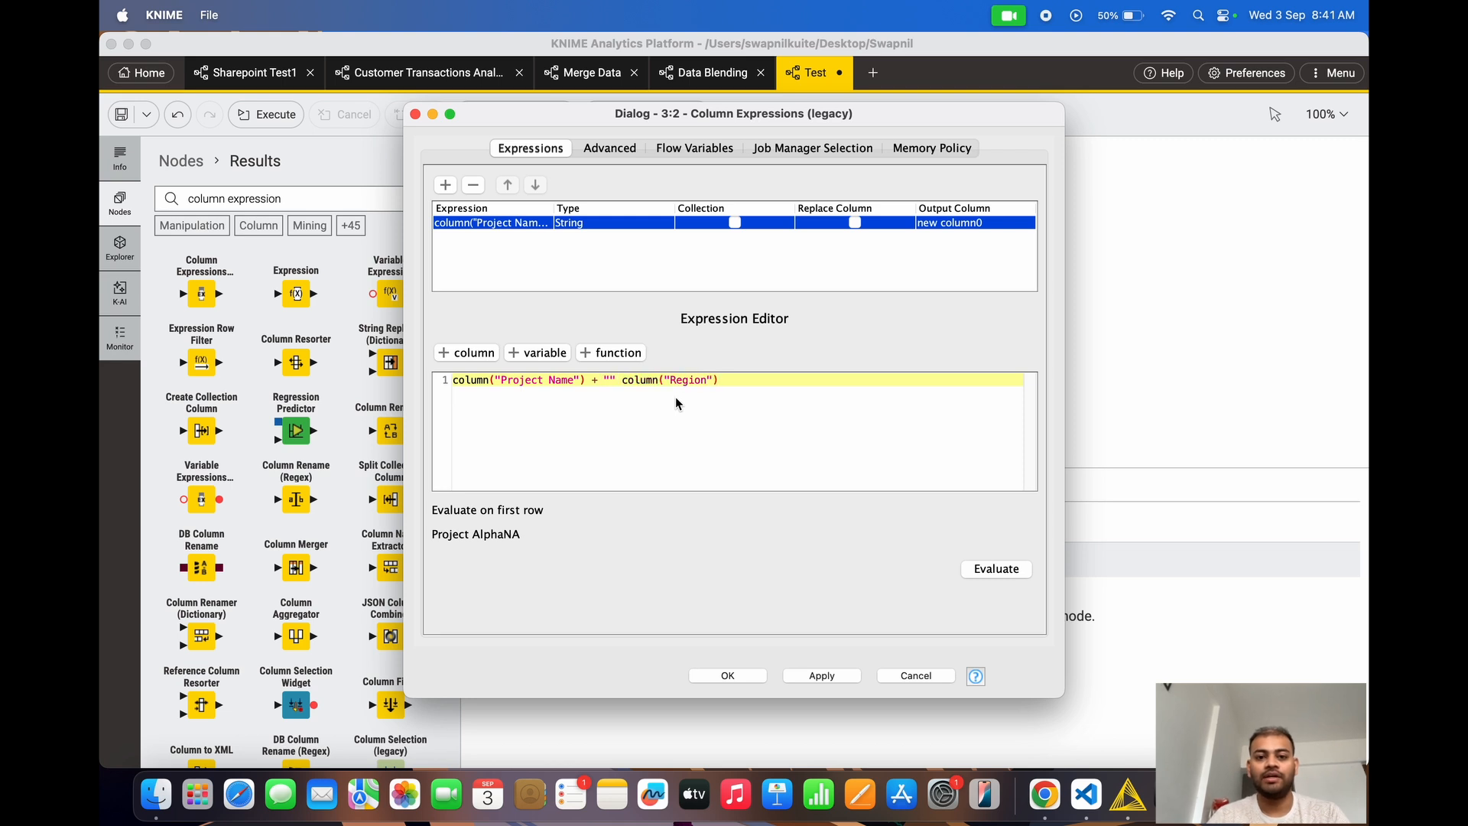
key("Left")
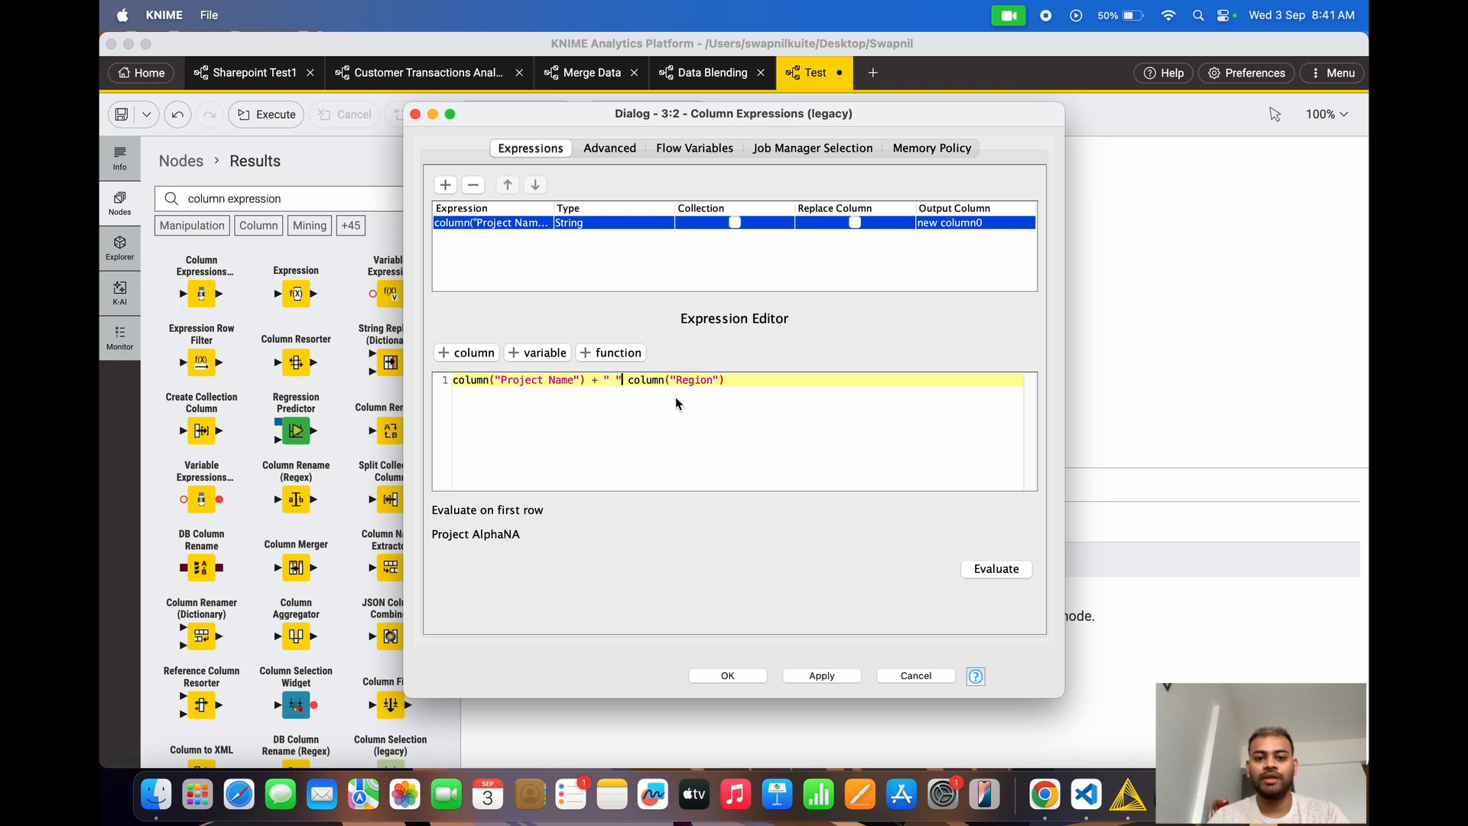
type("+")
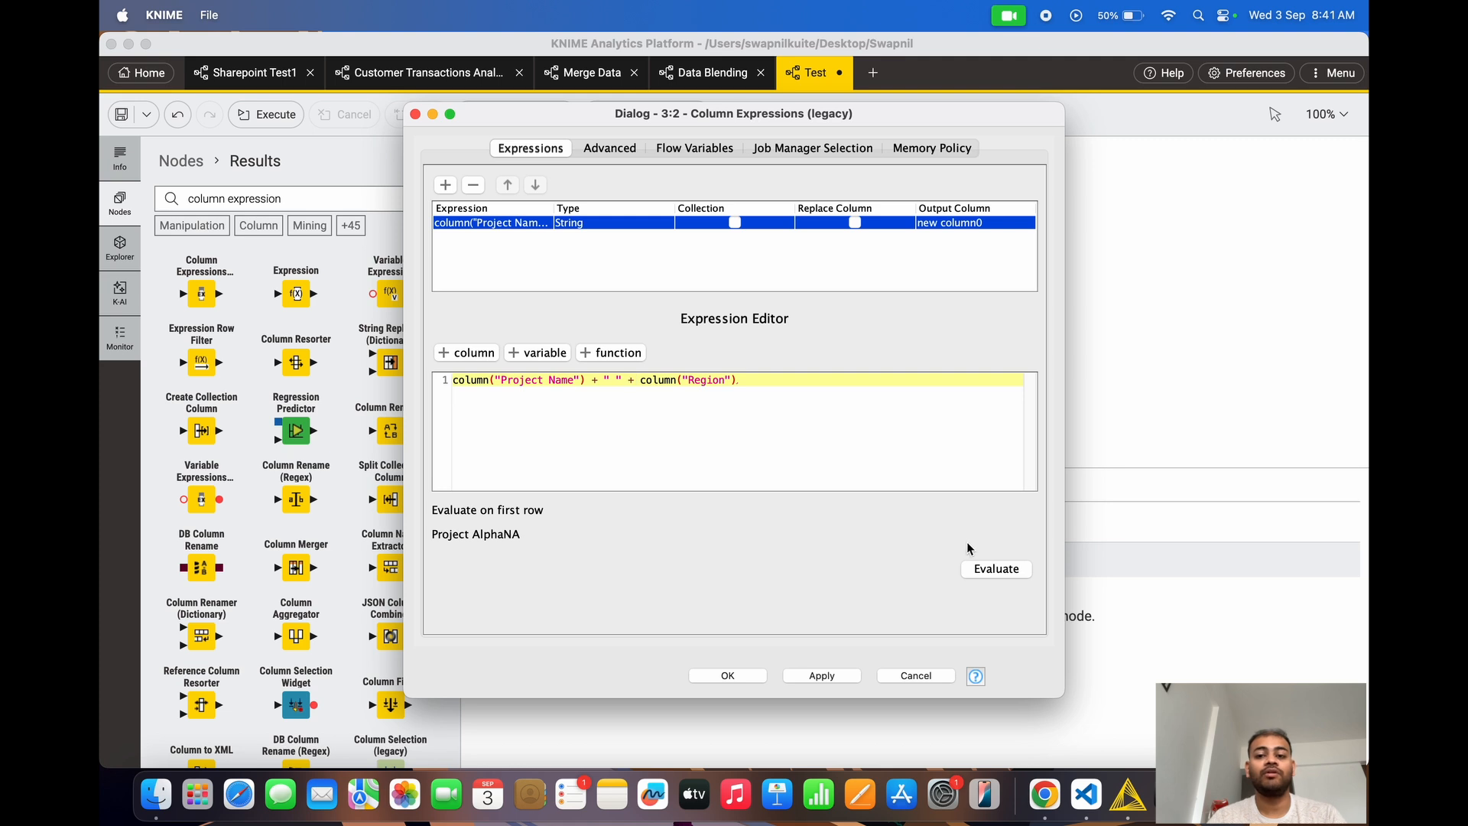
left_click(986, 572)
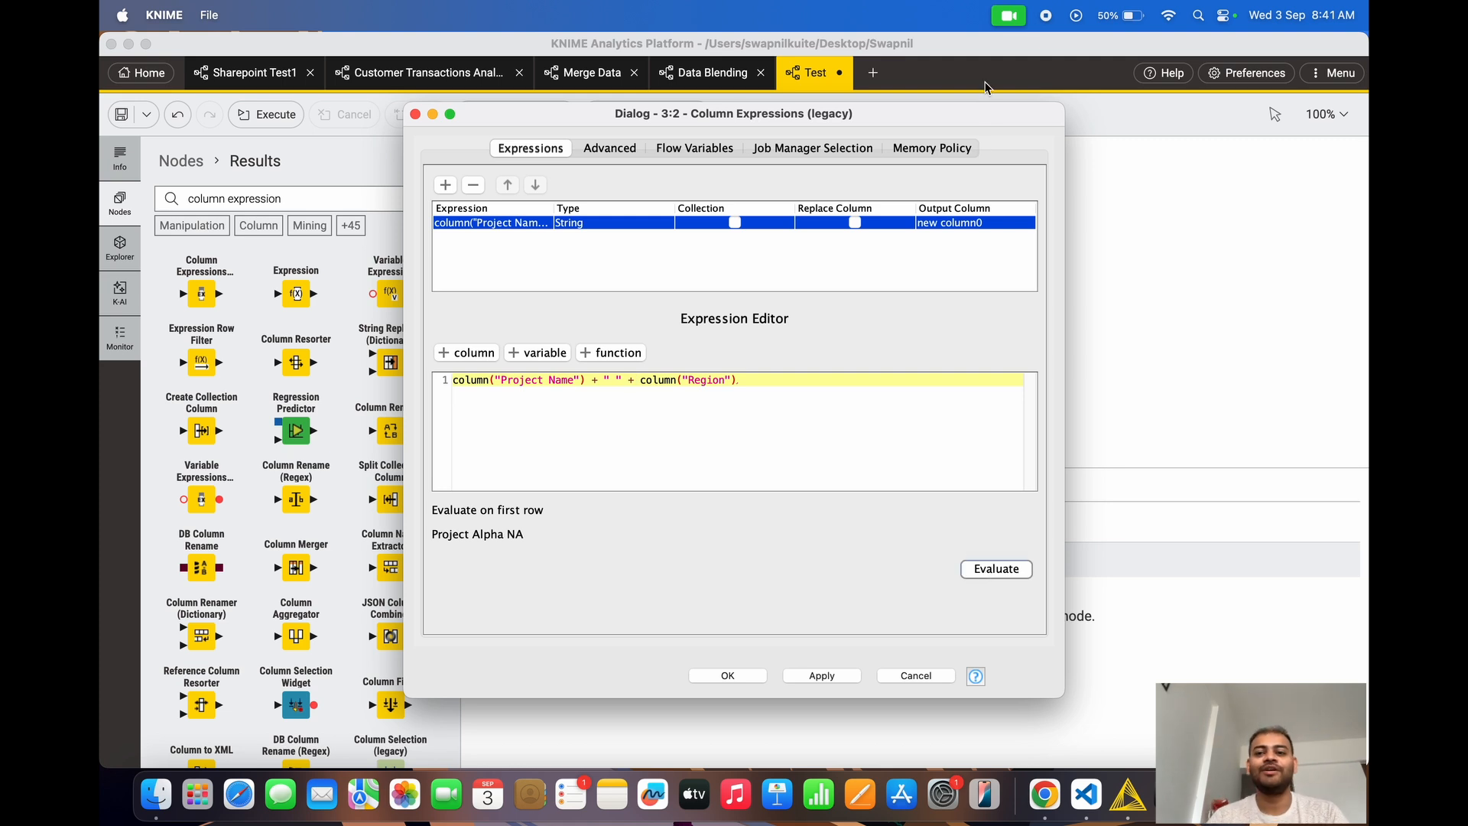
- Name the expression's output column Project Wise Region and keep its type as String
double_click(948, 222)
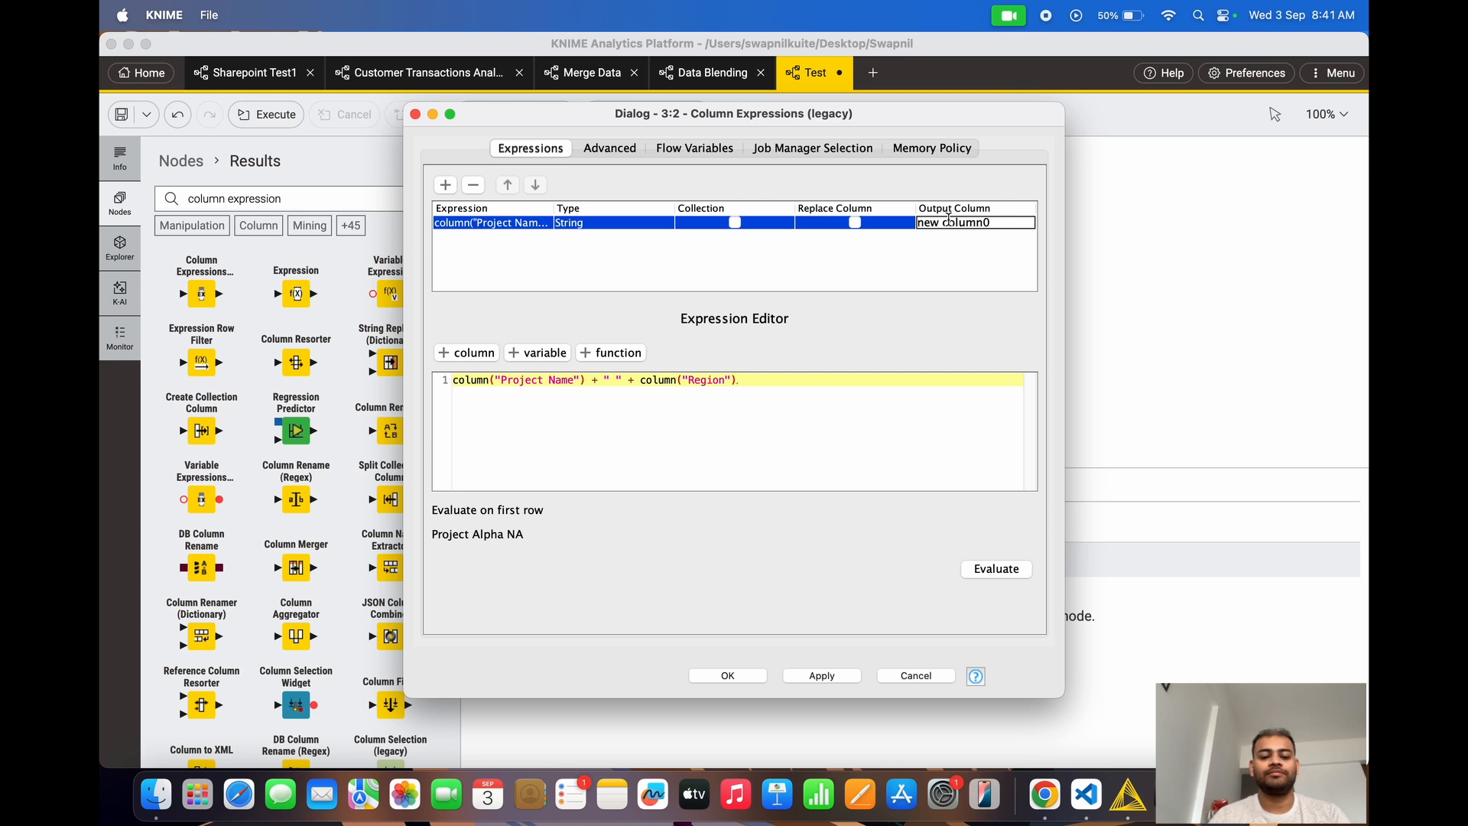
key("super+a")
type("Projec")
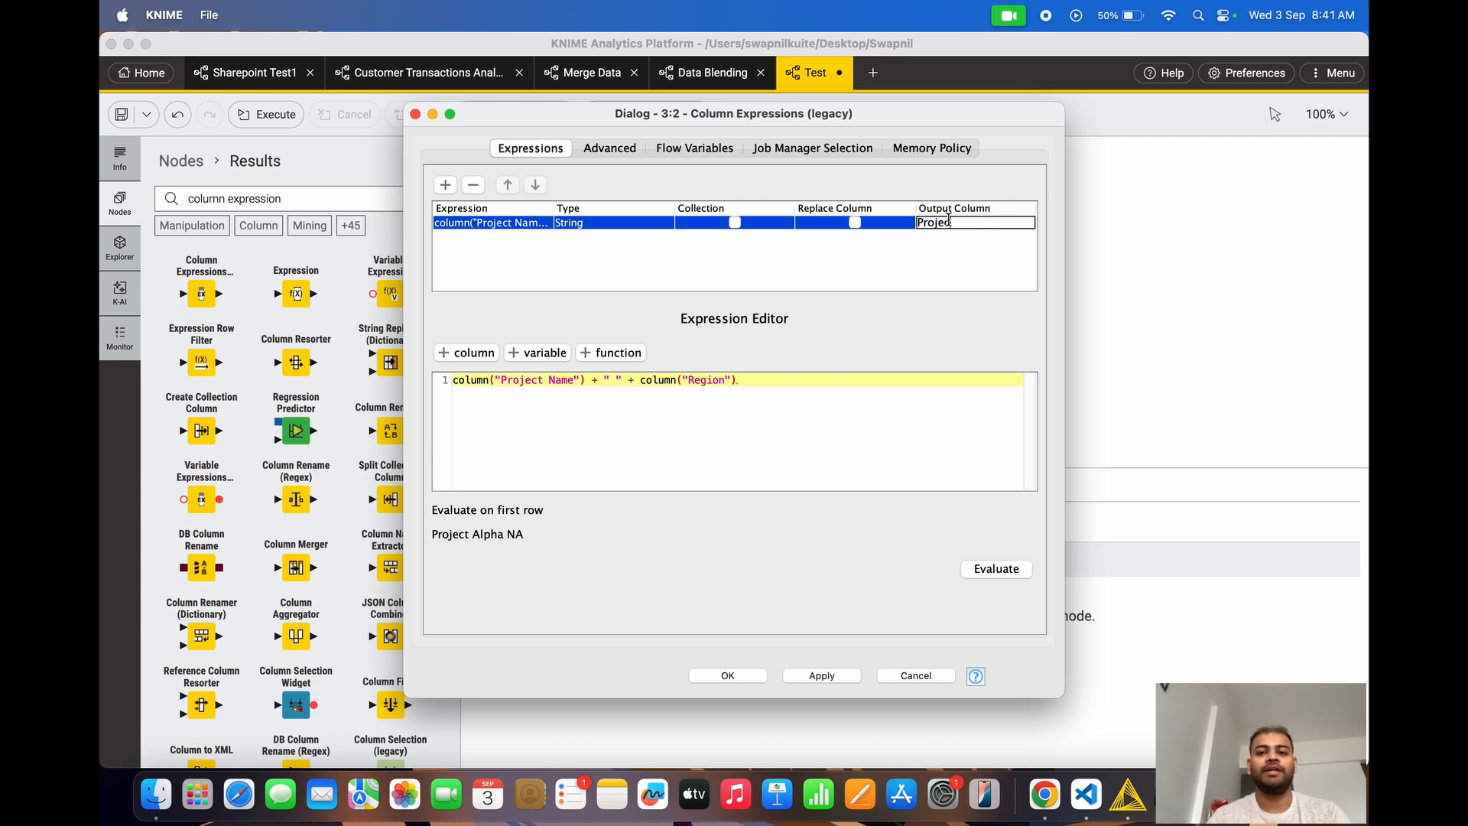
type("t Wi")
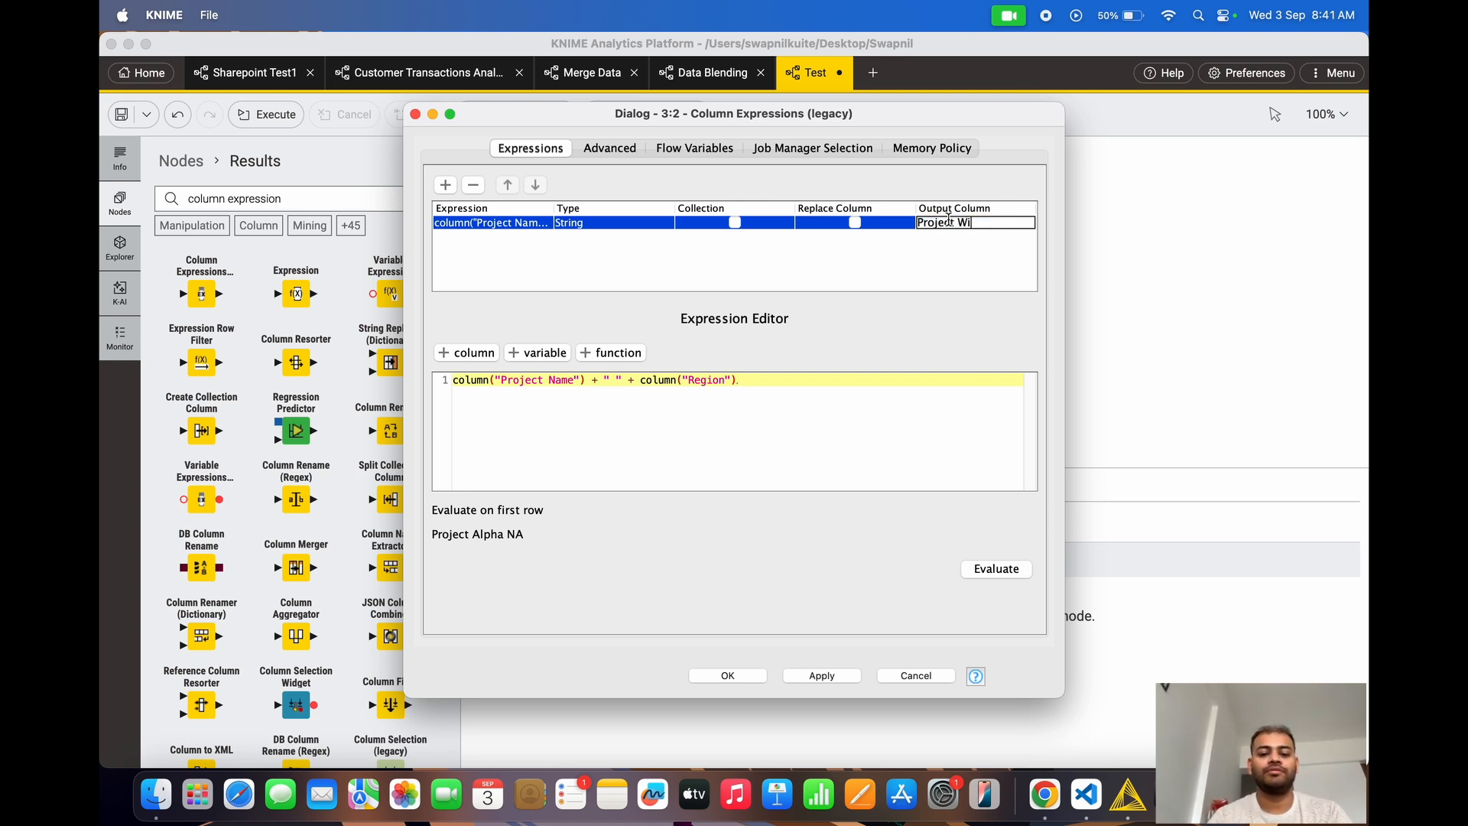
type("se Region")
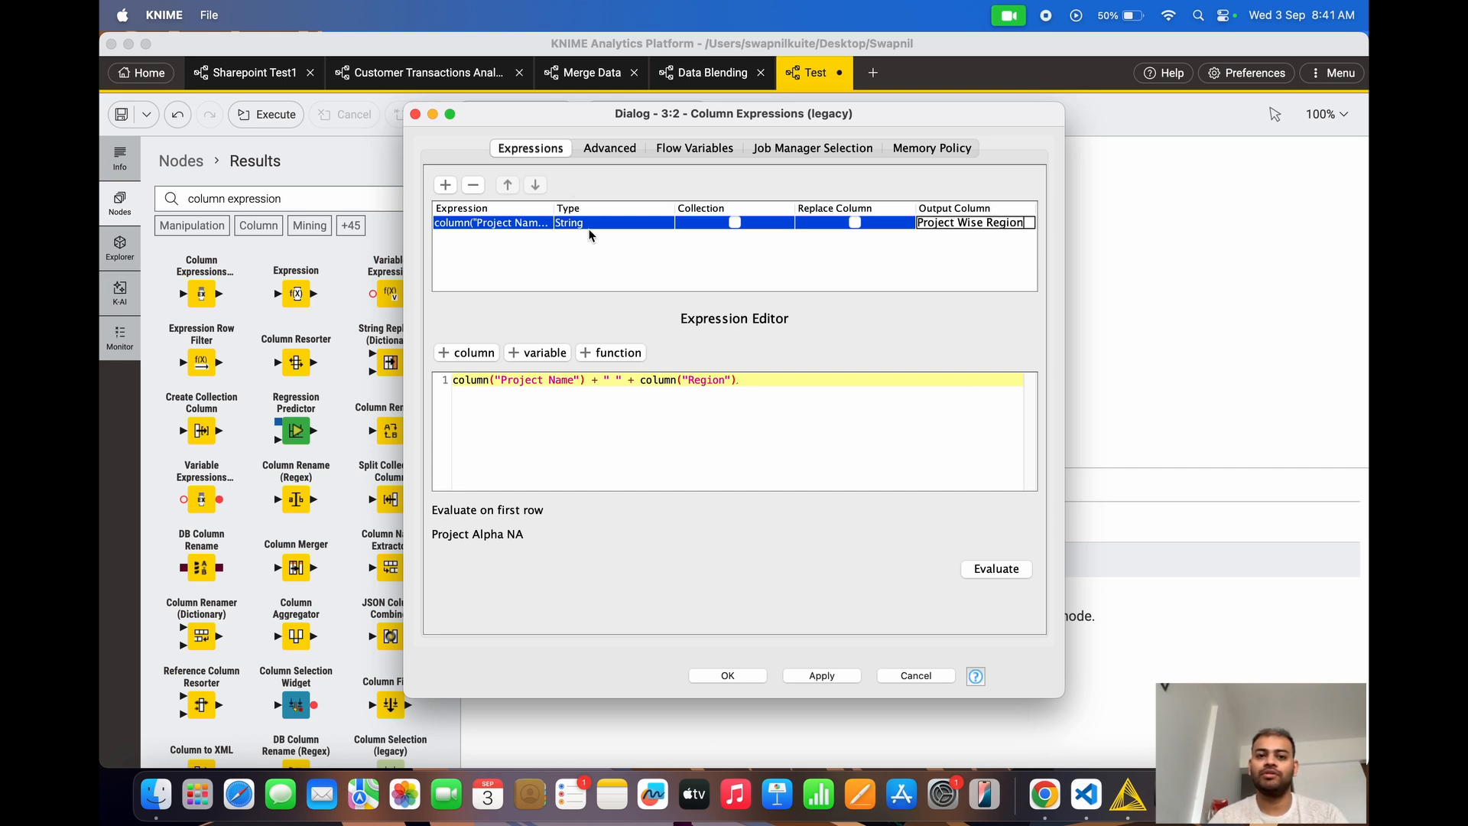
left_click(589, 226)
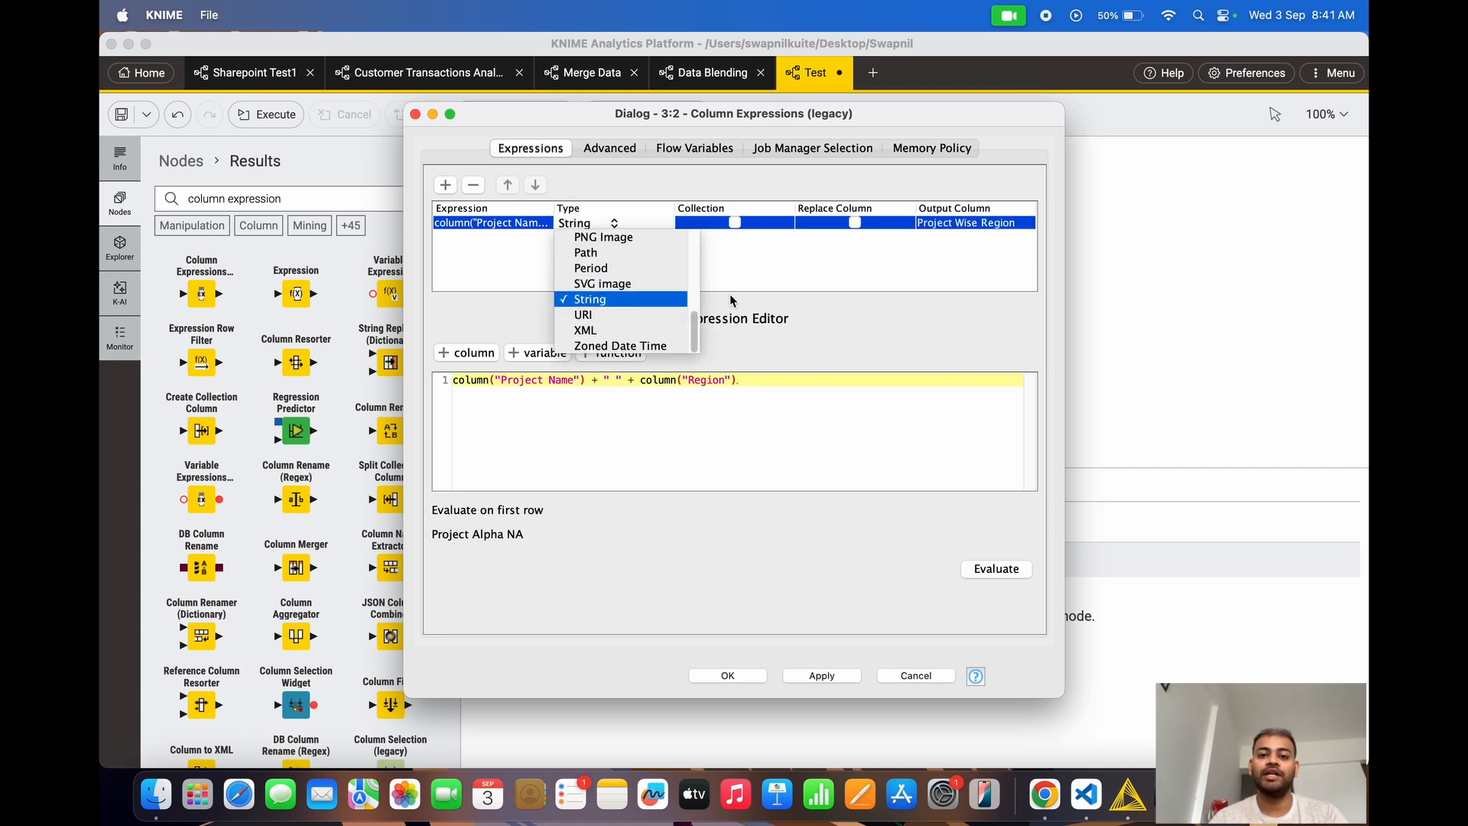
left_click(782, 269)
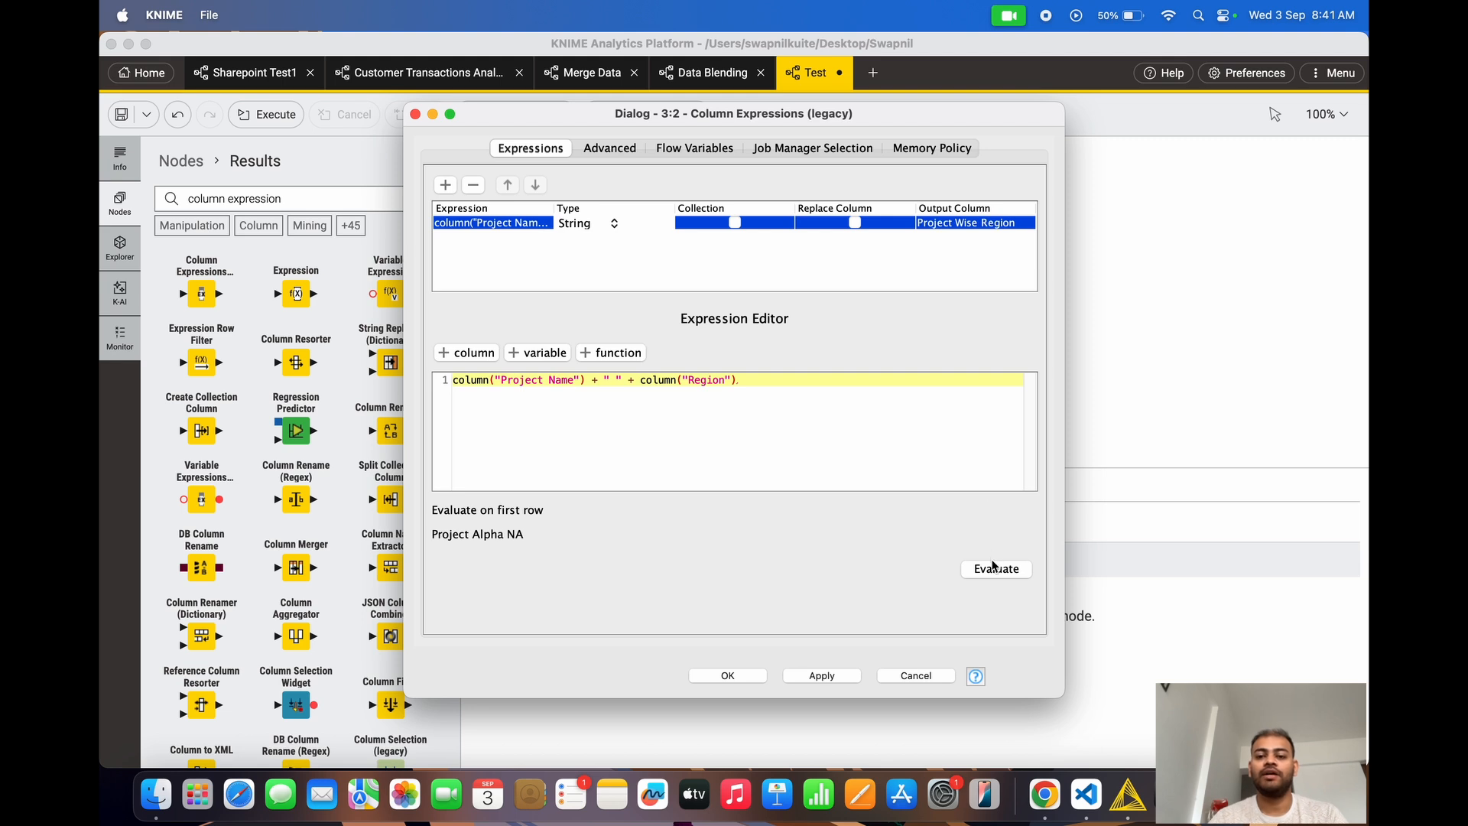
- Apply the expression settings, close the configuration and execute the Column Expressions (legacy) node
left_click(821, 678)
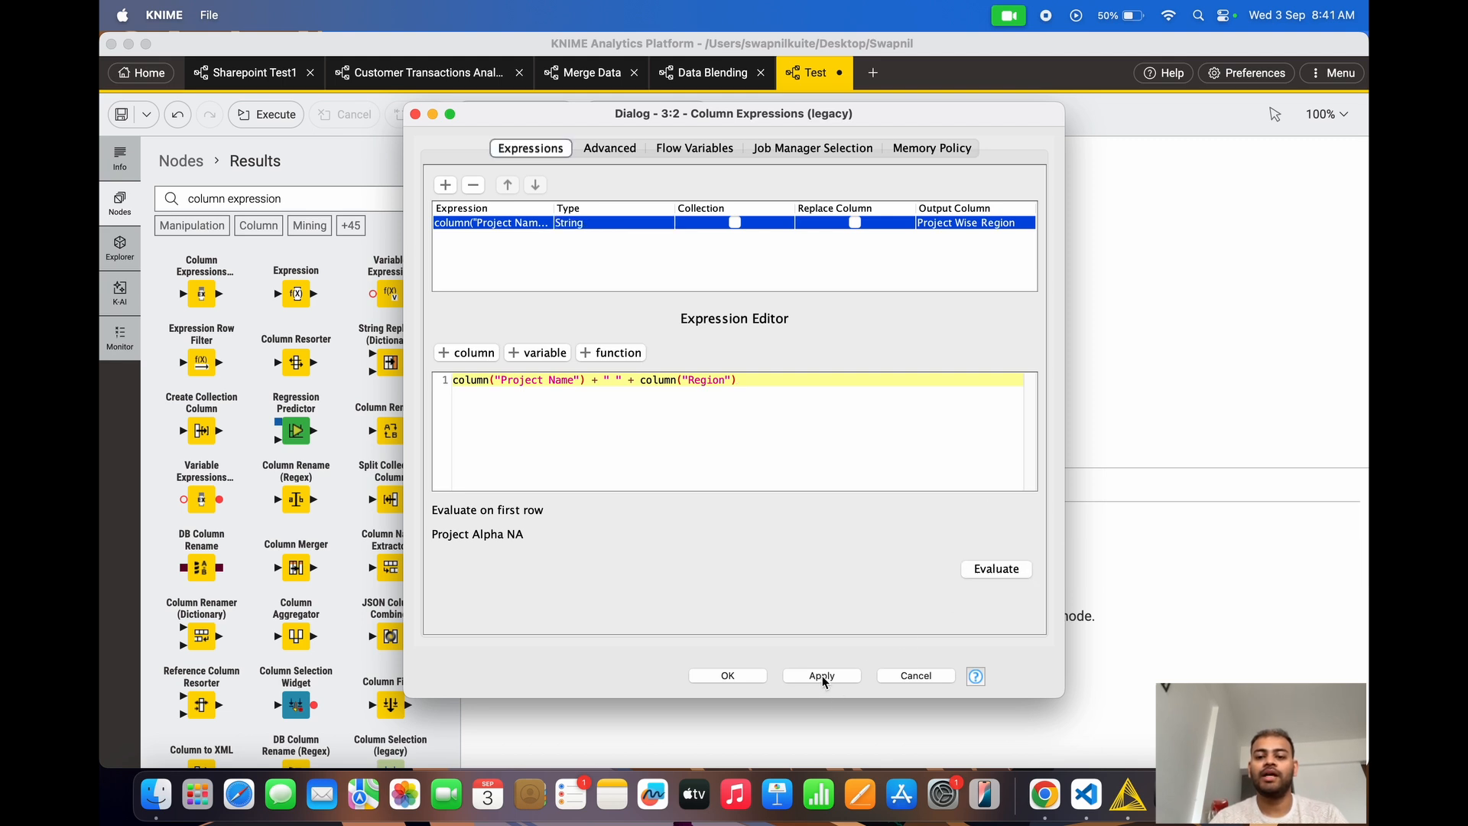
left_click(740, 678)
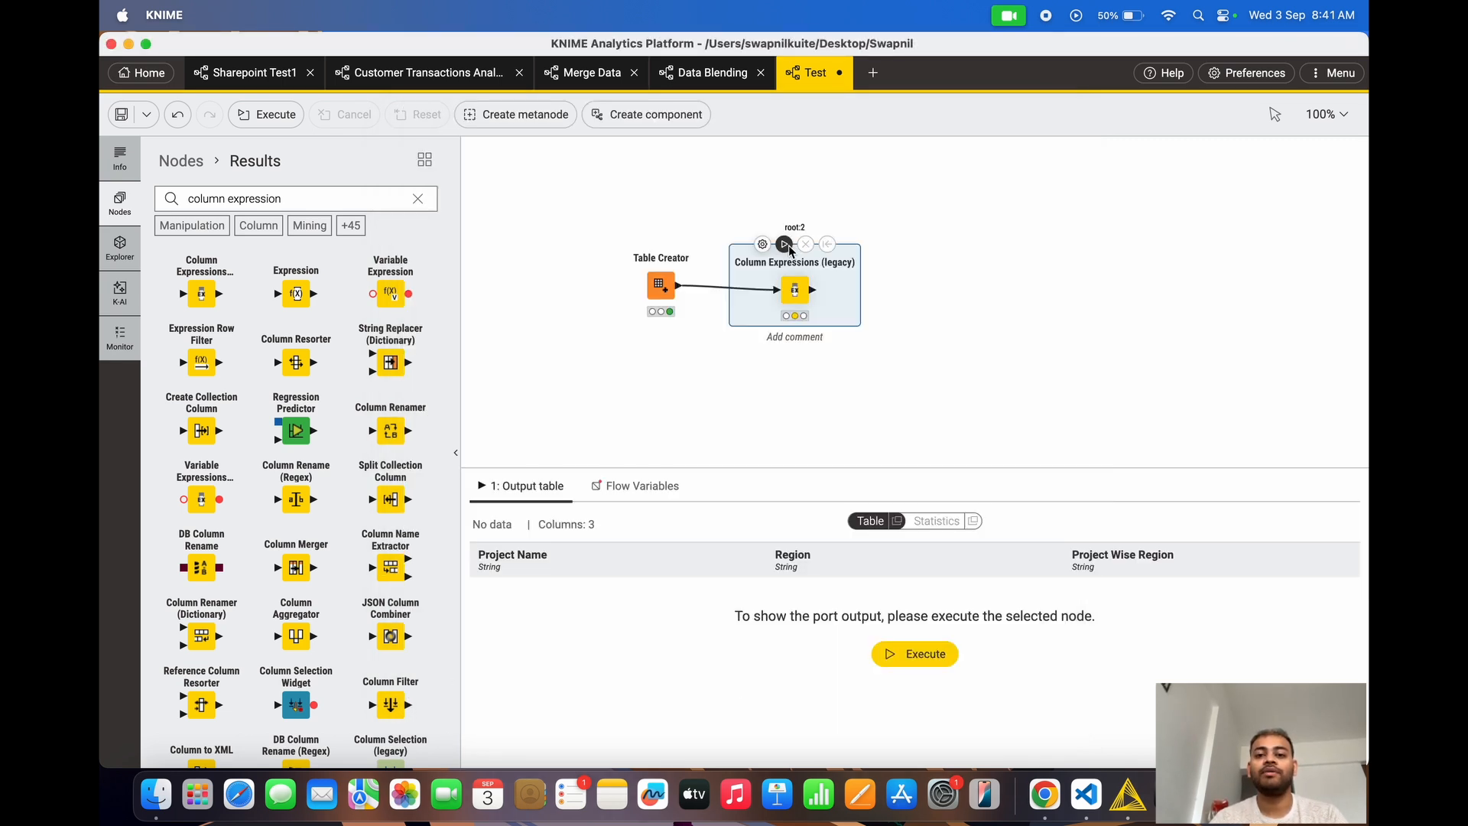
left_click(785, 245)
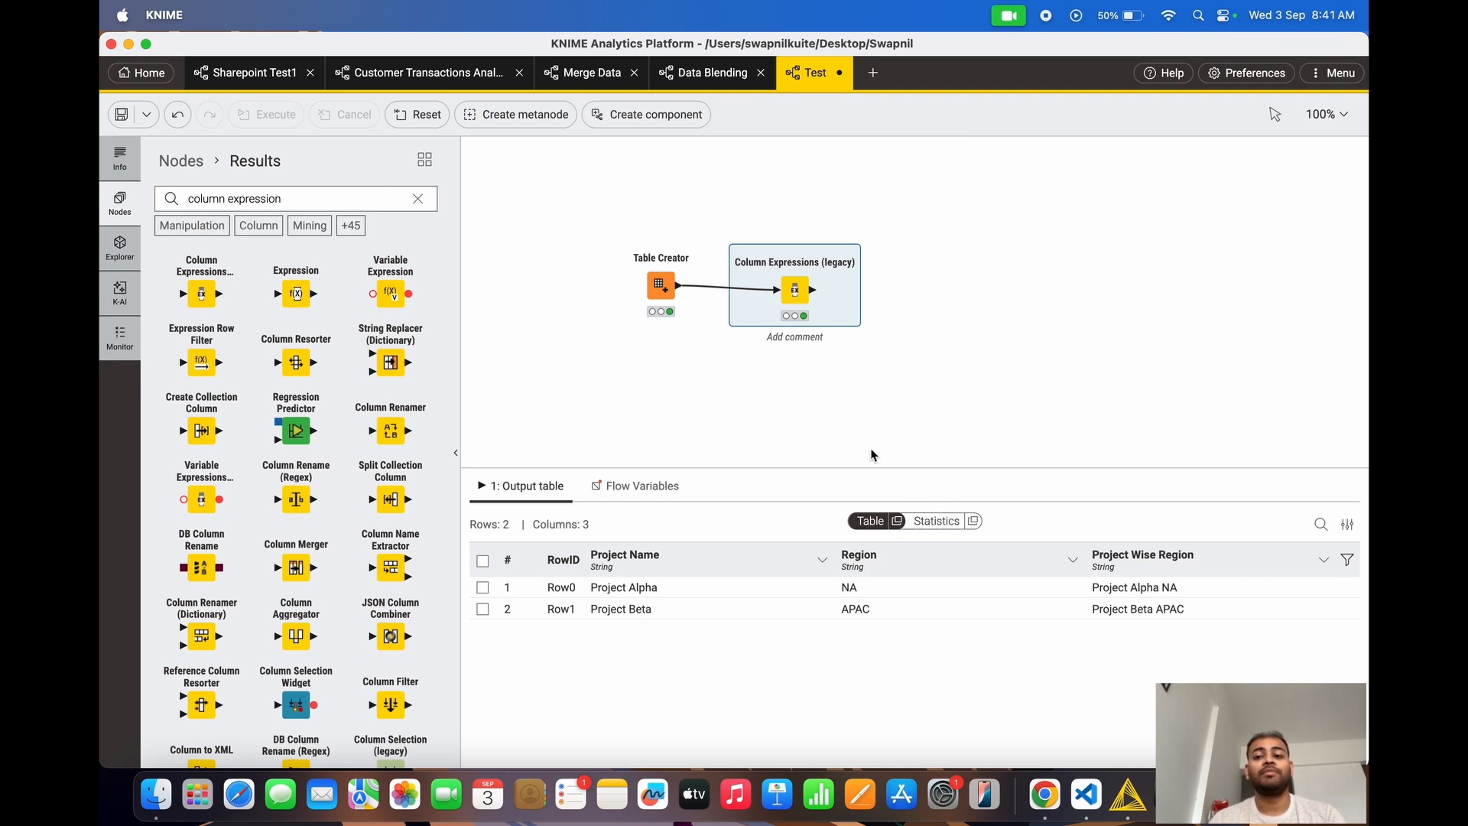
mouse_move(653, 302)
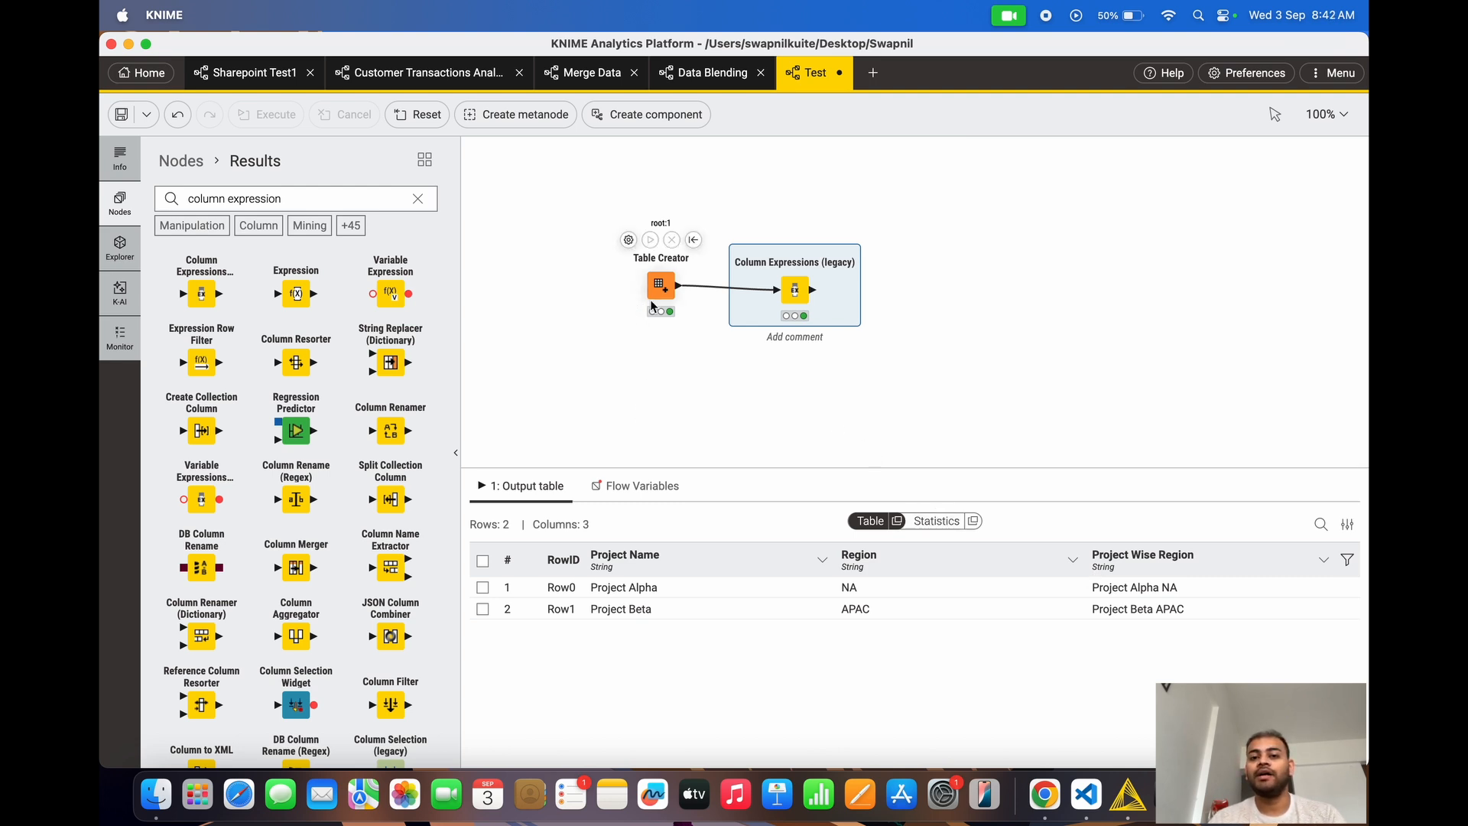
mouse_move(804, 309)
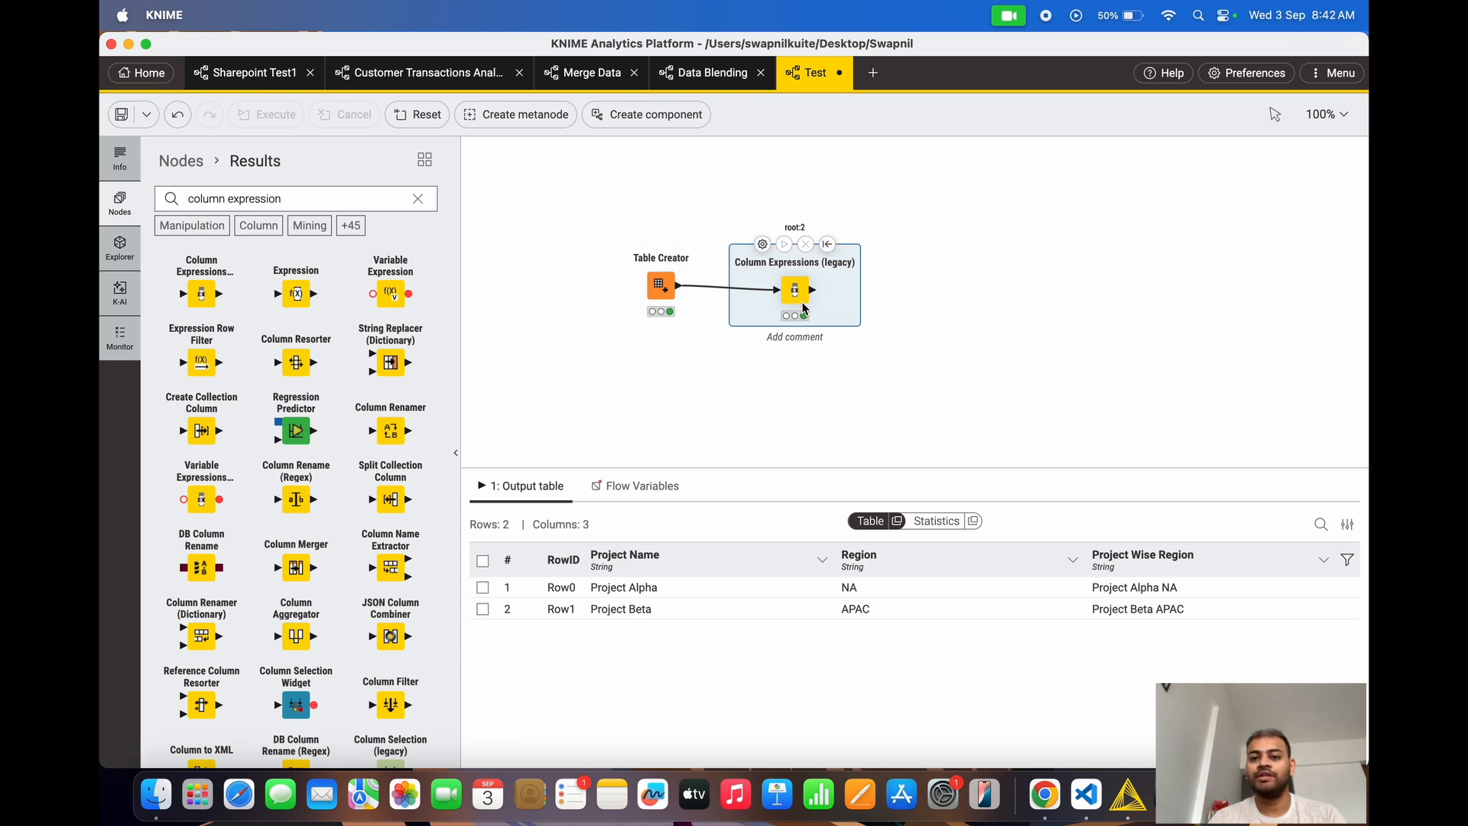